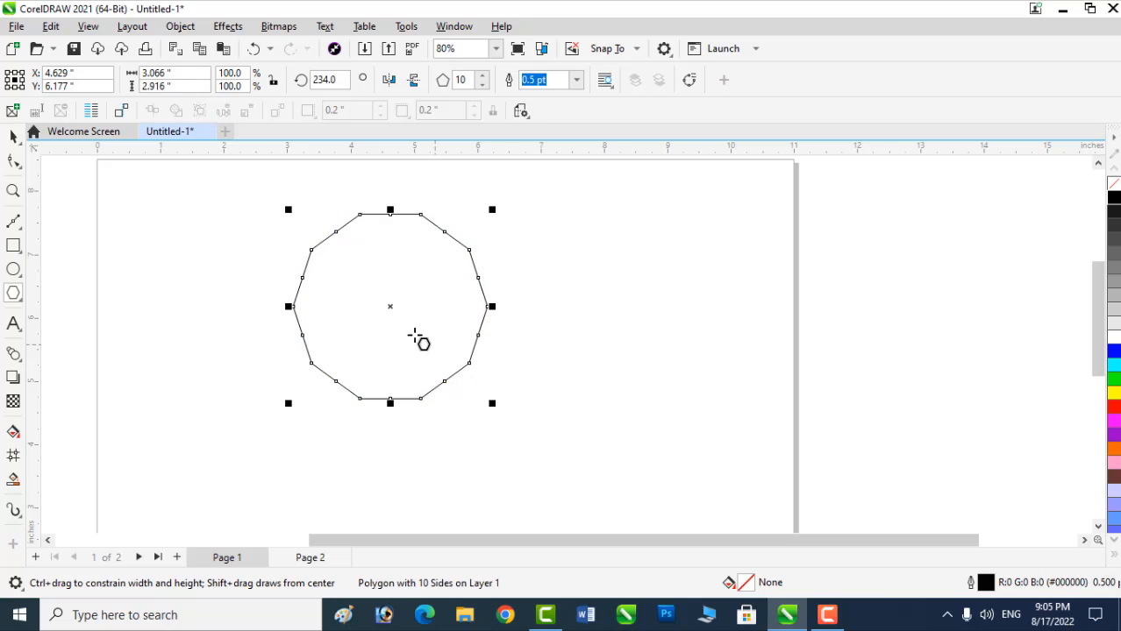
- Move the ten-sided polygon's centre to about X 5.446", Y 5.619", and pull an edge's middle node inward to form a ten-pointed star
mouse_move(393, 306)
left_mouse_down()
mouse_move(404, 331)
mouse_move(442, 342)
left_mouse_up()
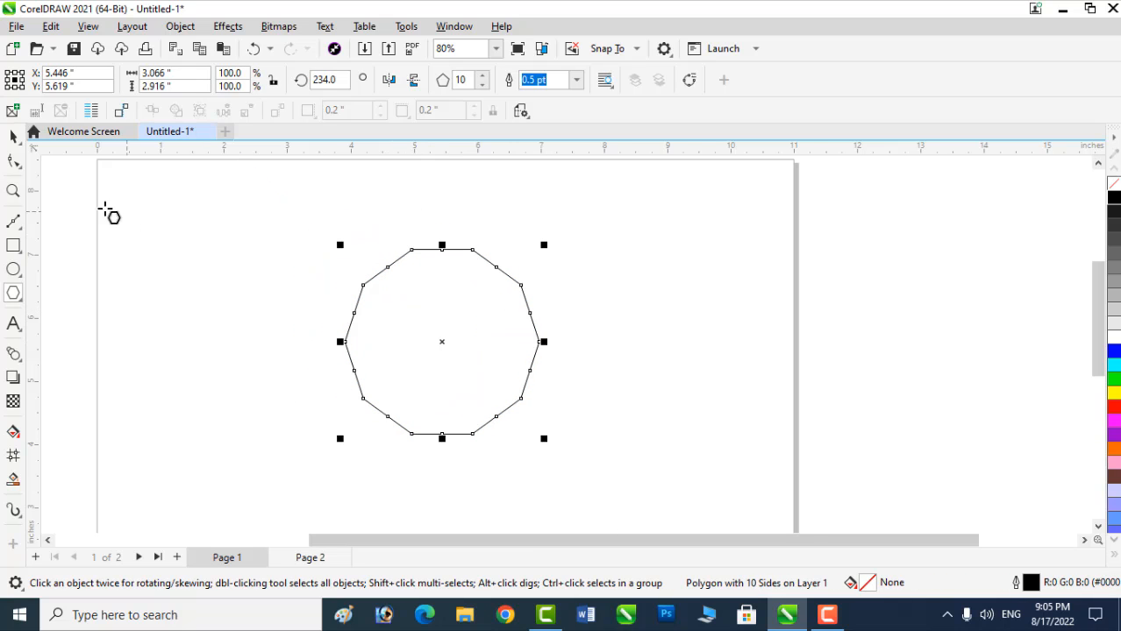
left_click(13, 160)
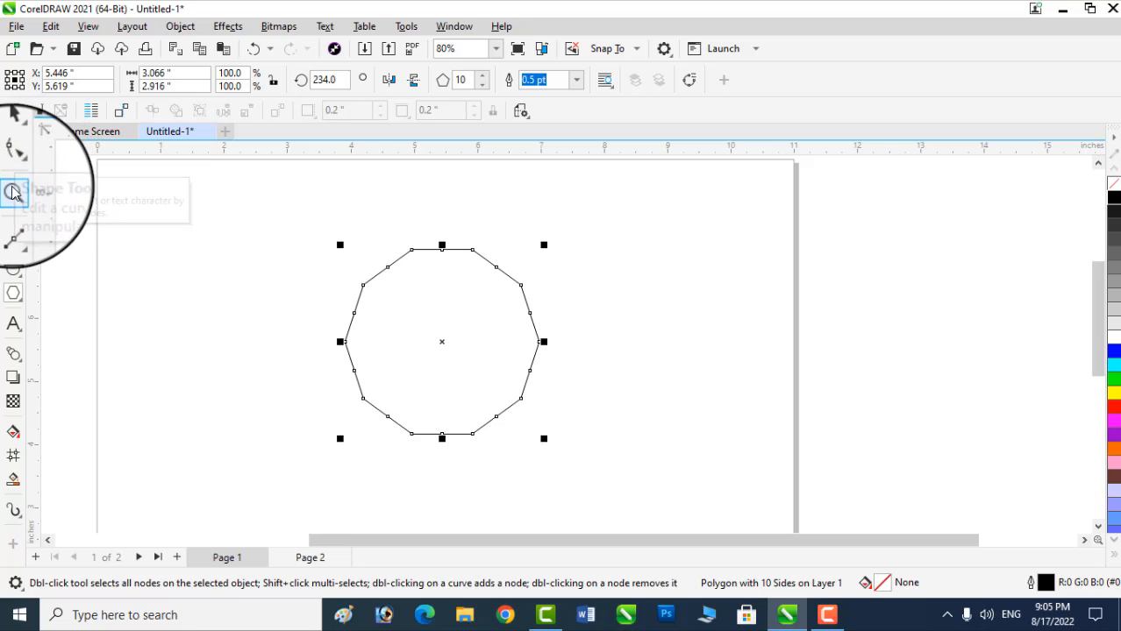
left_click(13, 190)
left_click_drag(300, 223, 561, 456)
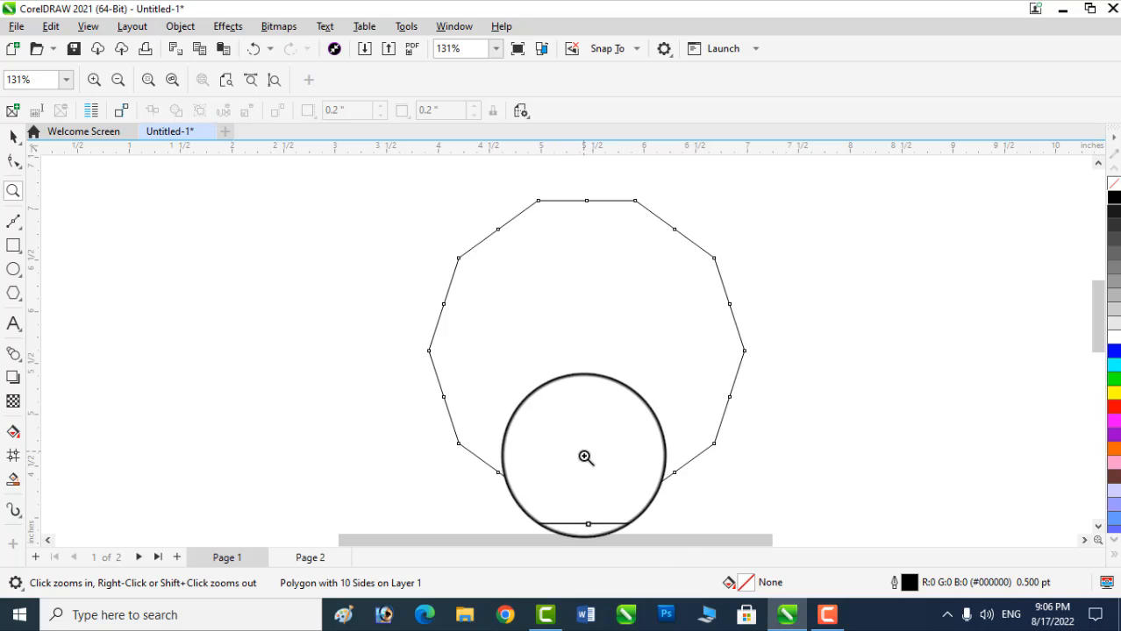
left_click_drag(611, 538, 676, 558)
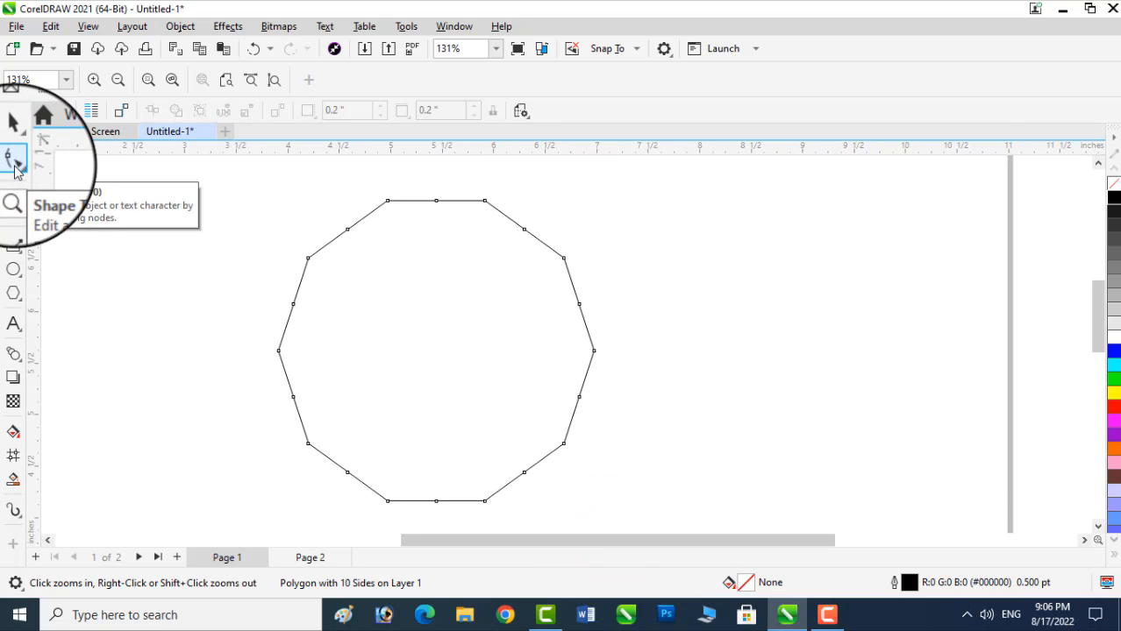
left_click(13, 162)
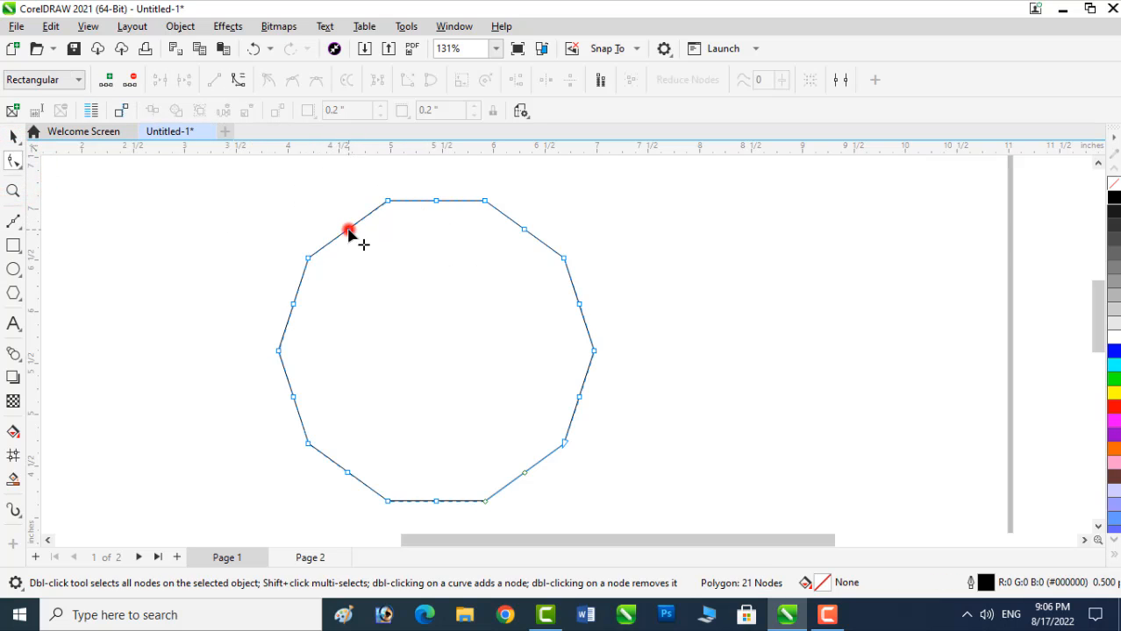
left_click_drag(348, 231, 353, 236)
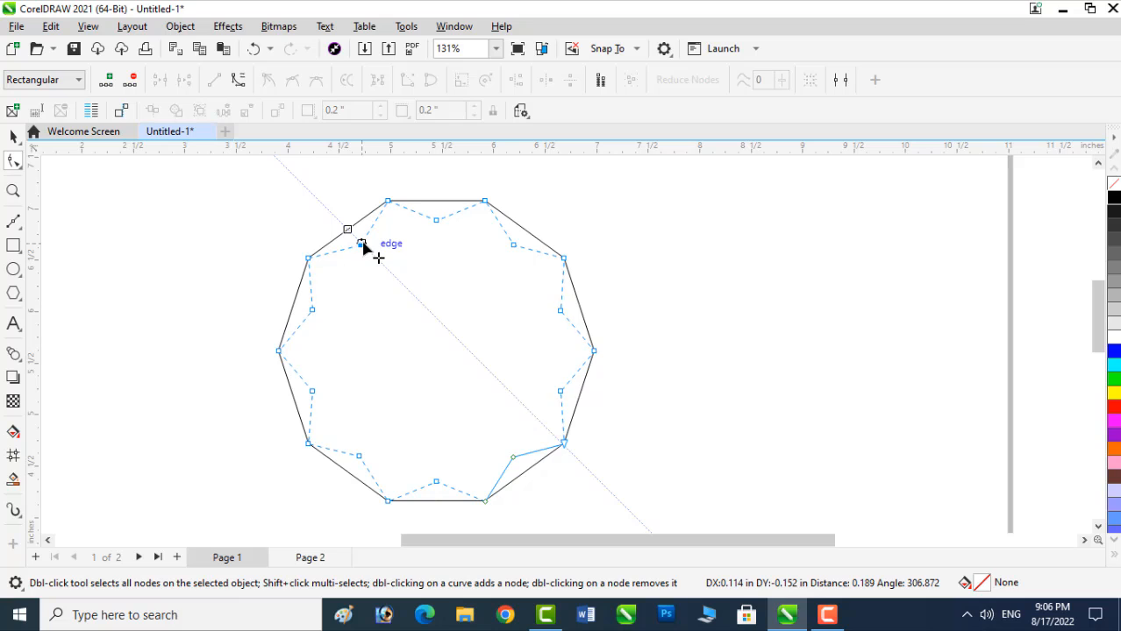
left_click_drag(360, 242, 358, 241)
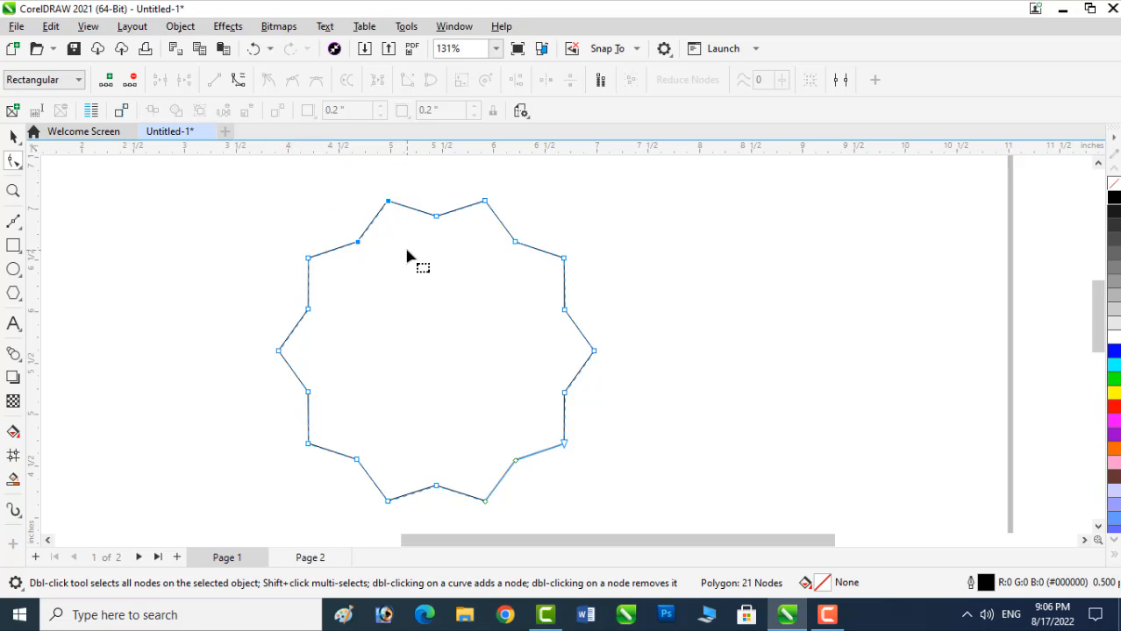
- Convert the star's straight segments to curves and make the nodes symmetrical for a rounded, wavy outline
left_click(240, 88)
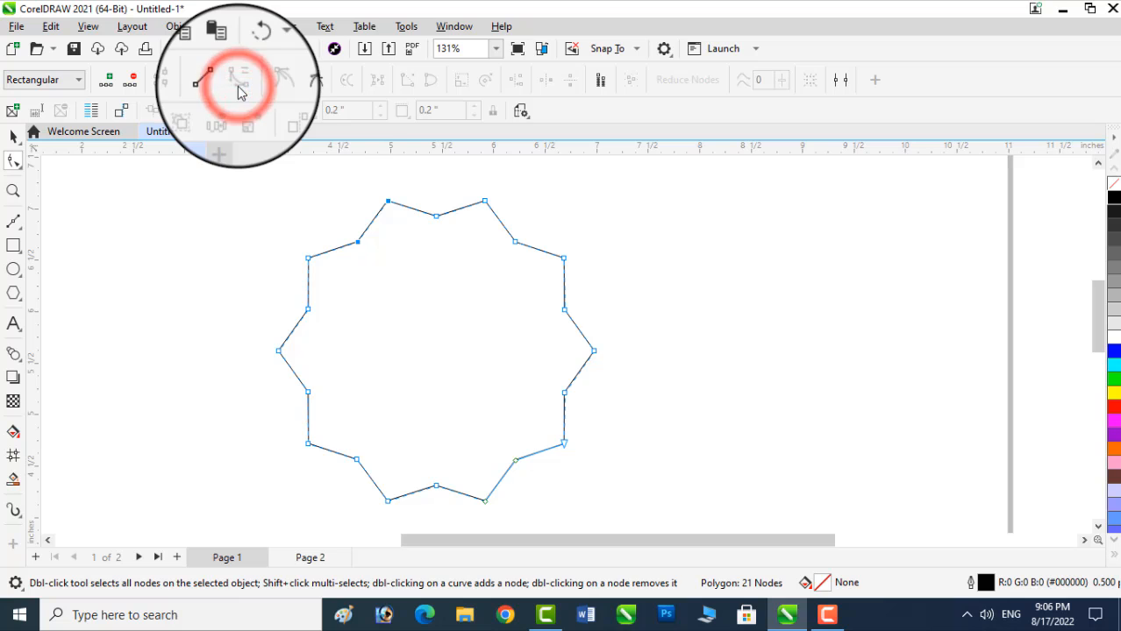
left_click(316, 84)
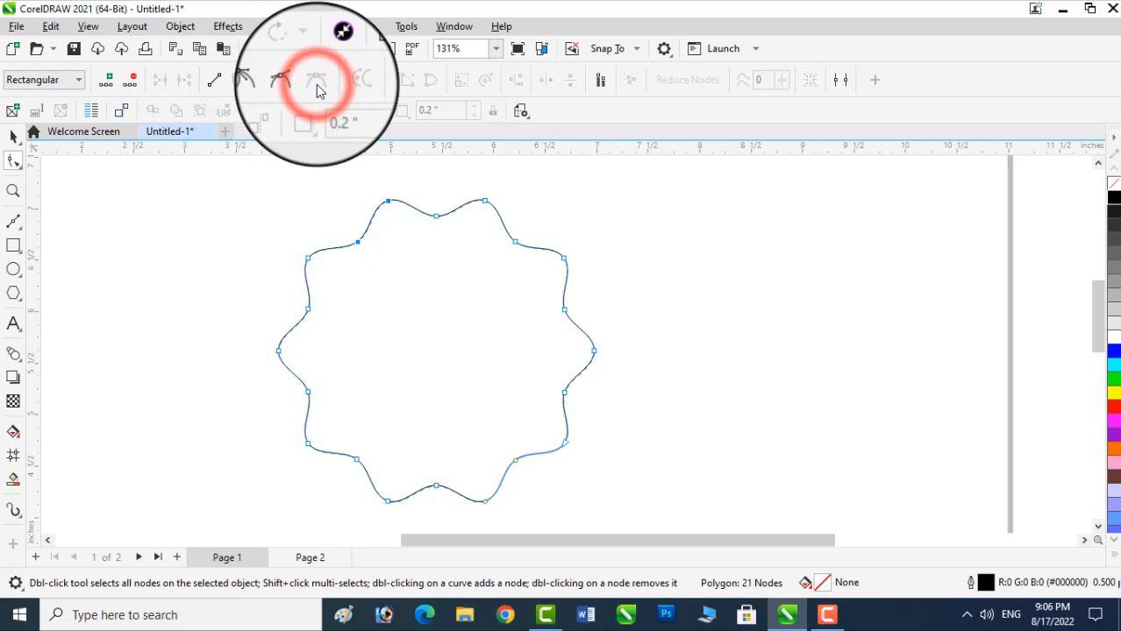
left_click(11, 135)
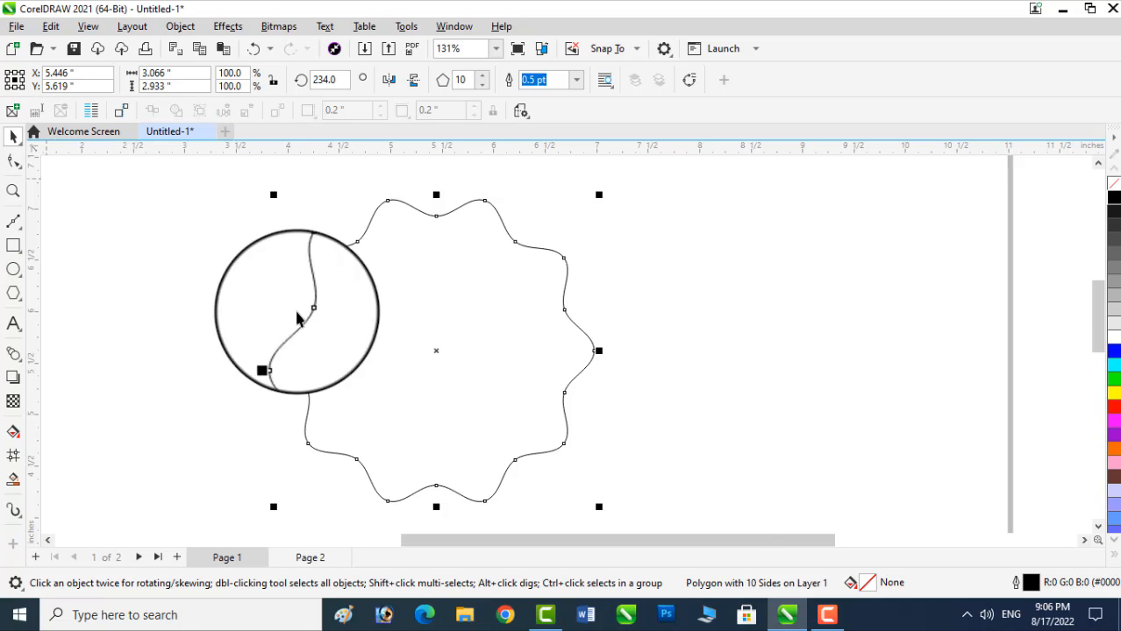
- Fill the wavy badge shape with Brown (#663333) and remove its outline
left_click(1113, 478)
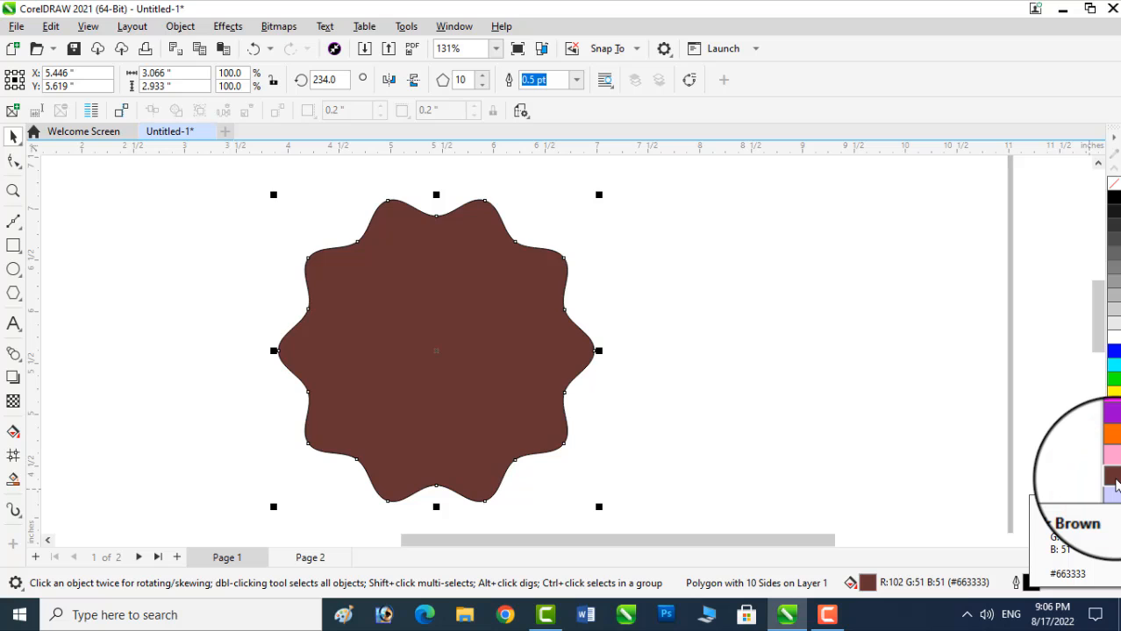
right_click(1116, 189)
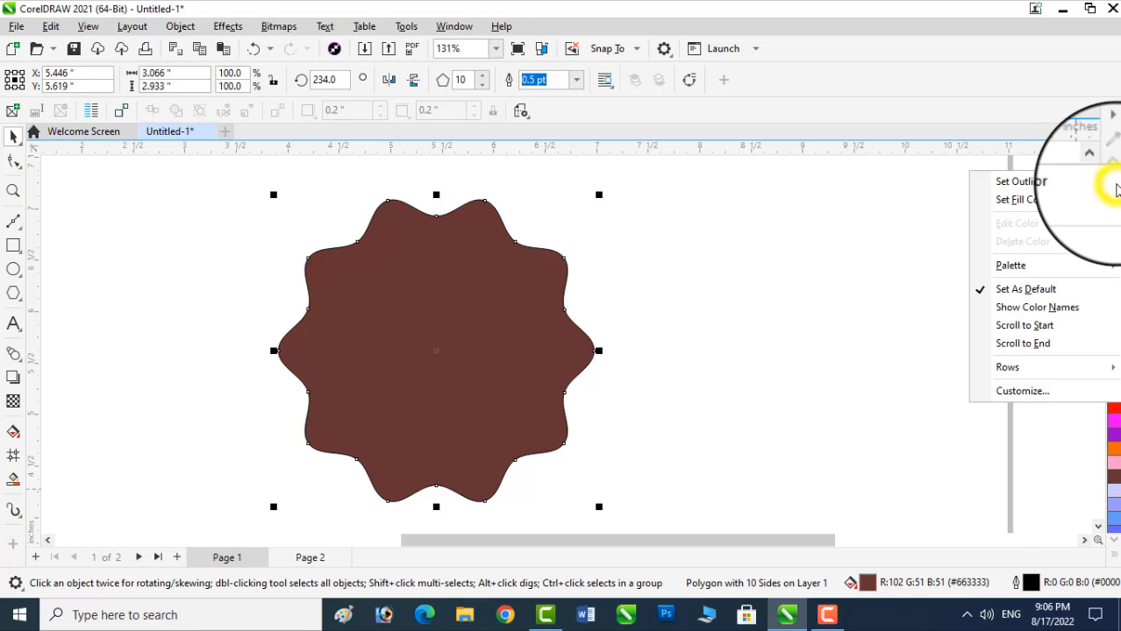
left_click(1020, 182)
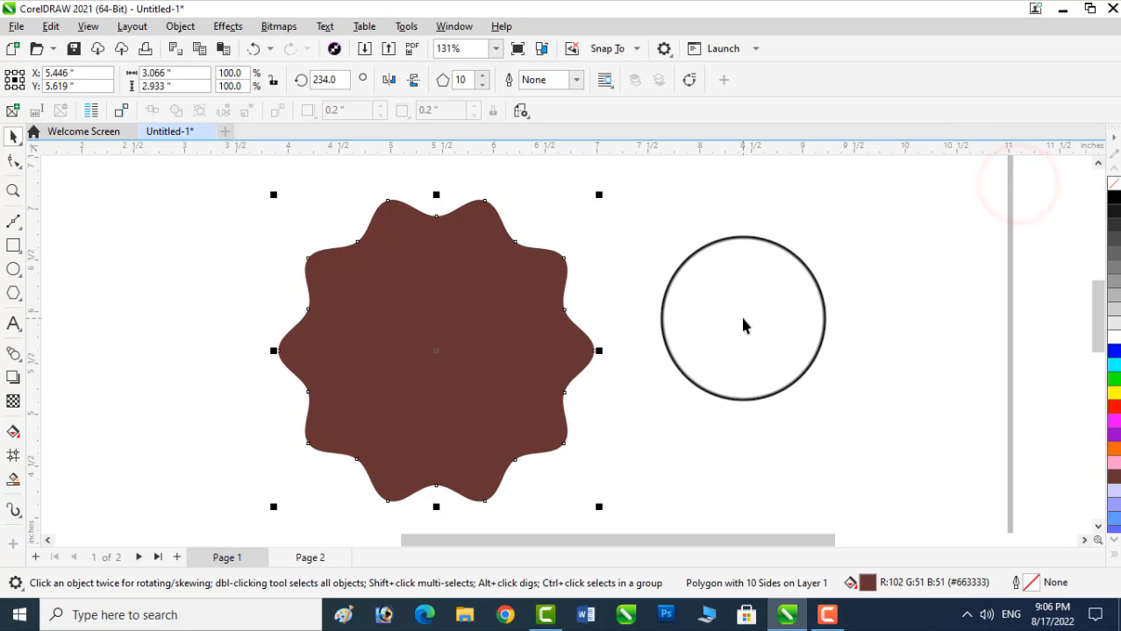
left_click(743, 321)
left_click_drag(743, 322, 495, 374)
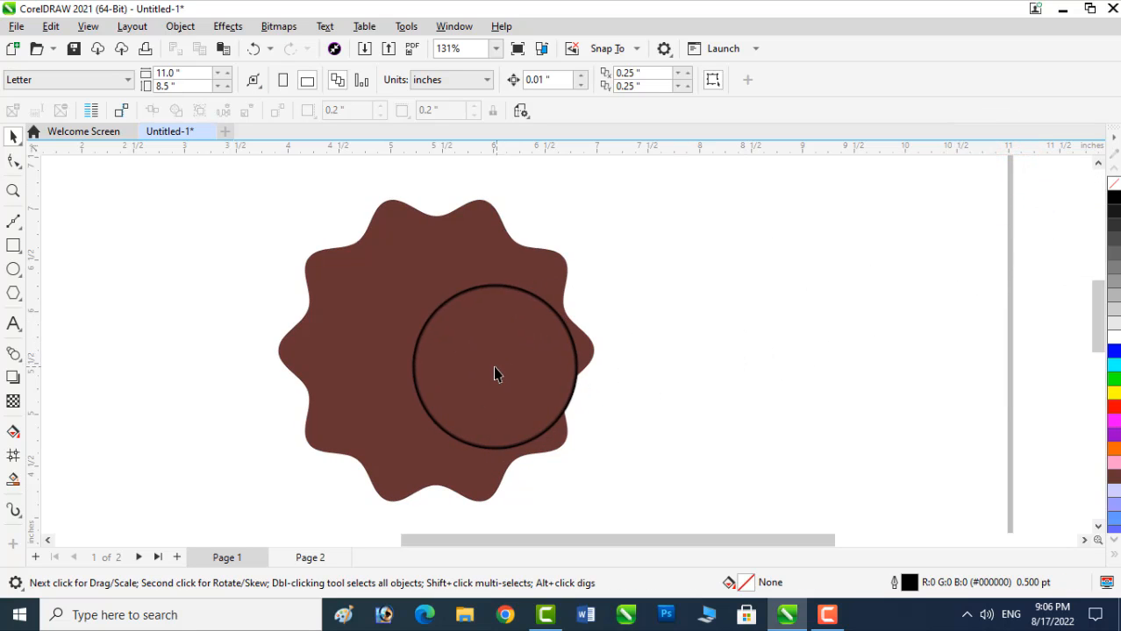
- Add the Plastic texture effect to the brown badge shape with smoothness set to 100
left_click(493, 375)
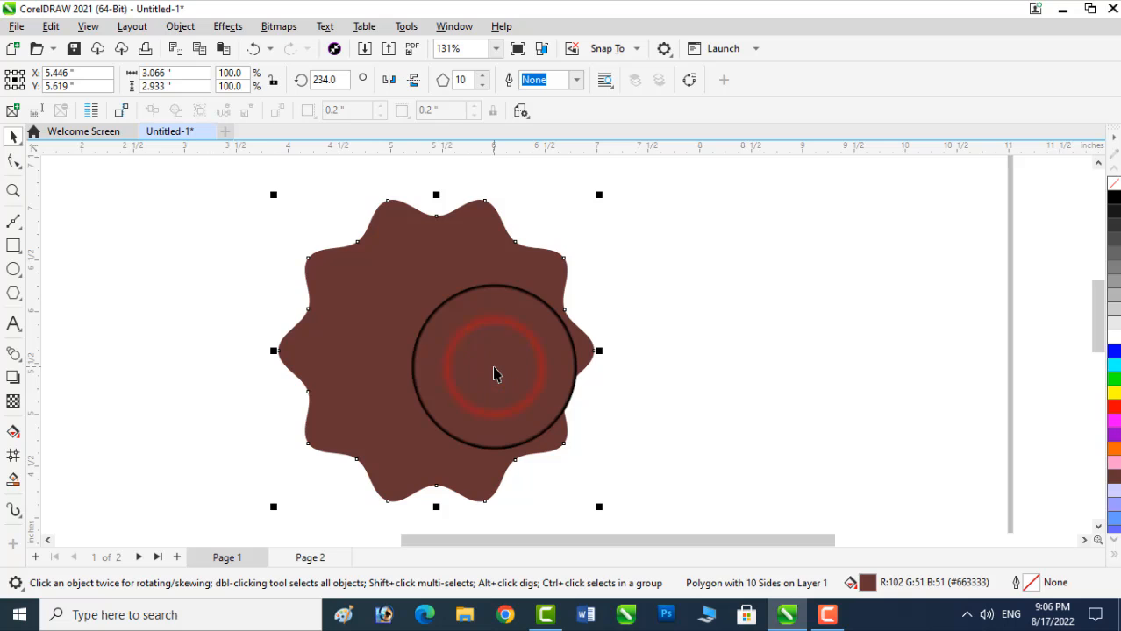
left_click(227, 26)
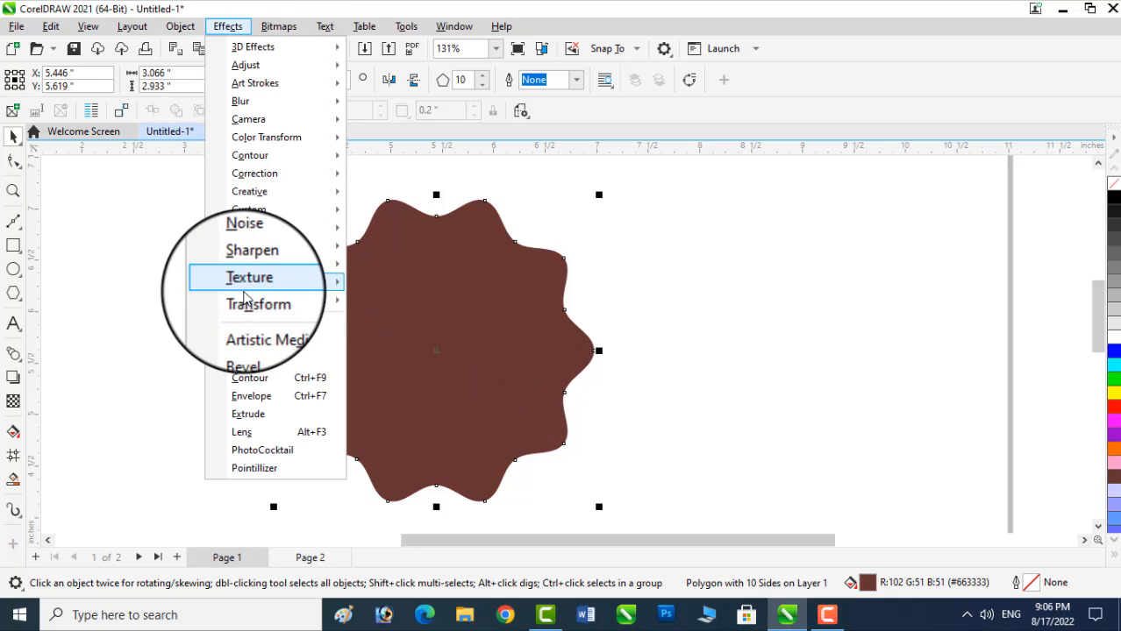
mouse_move(247, 281)
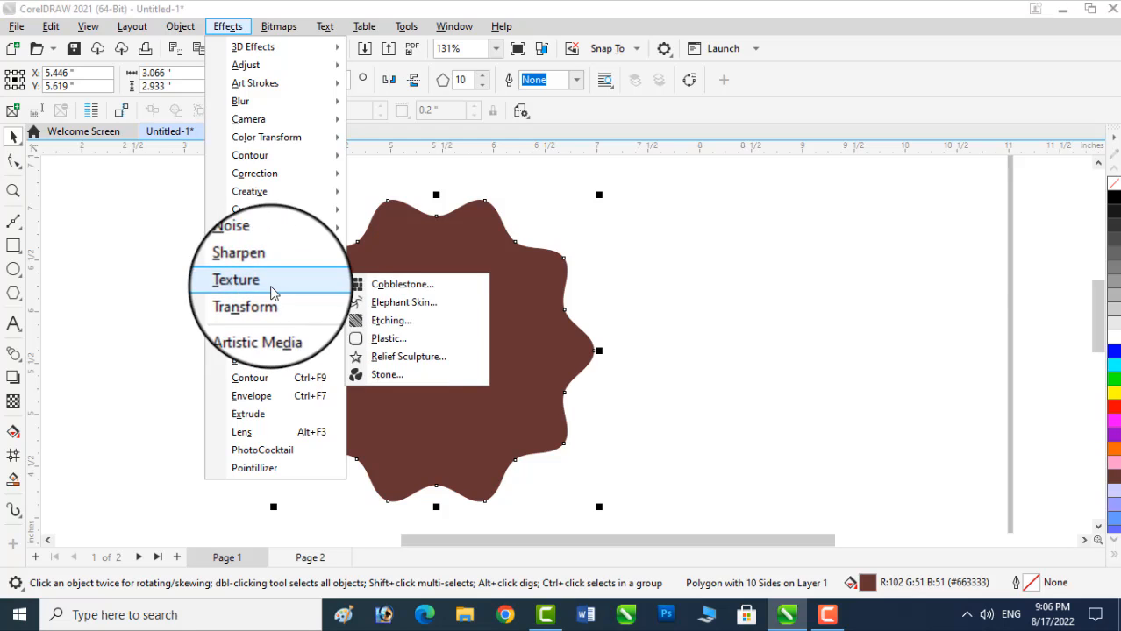
left_click(393, 342)
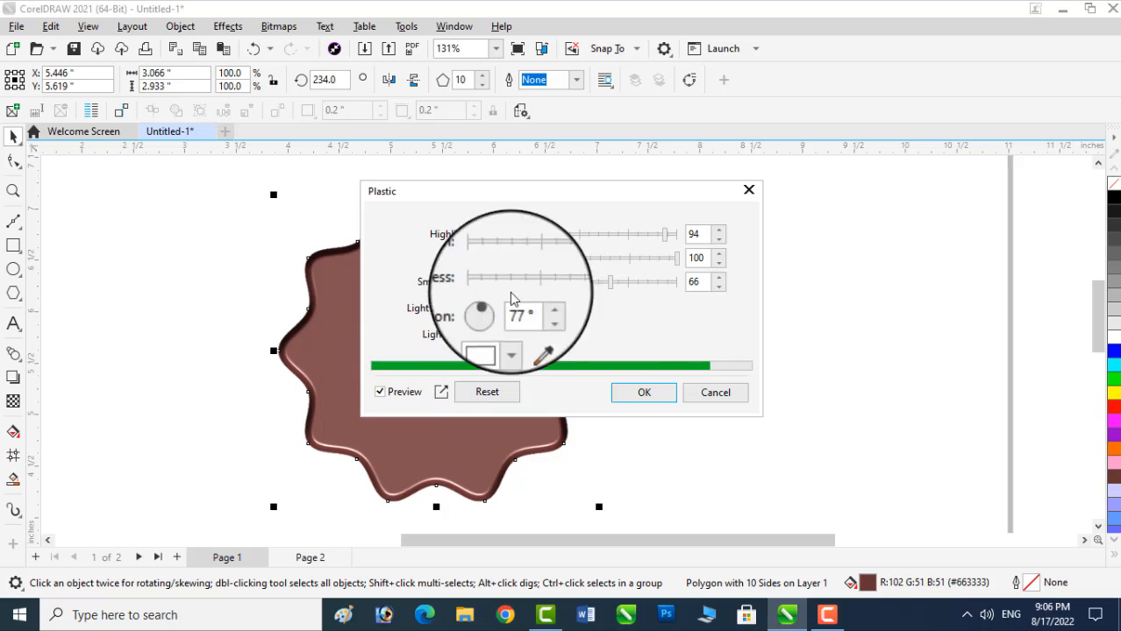
left_click_drag(532, 191, 773, 170)
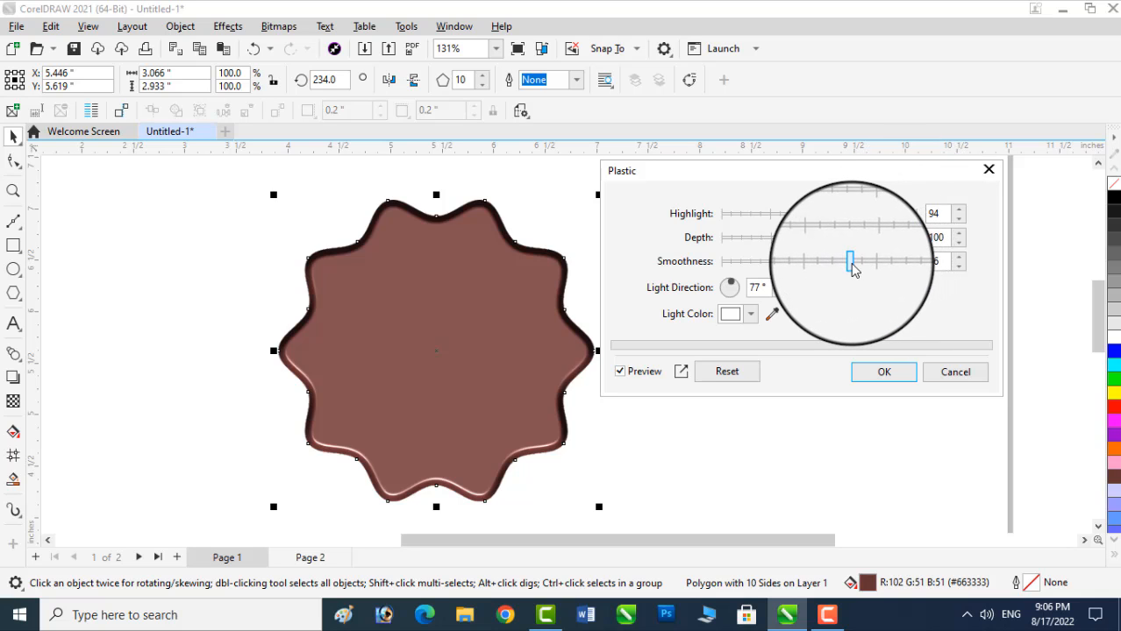
left_click_drag(850, 266, 912, 273)
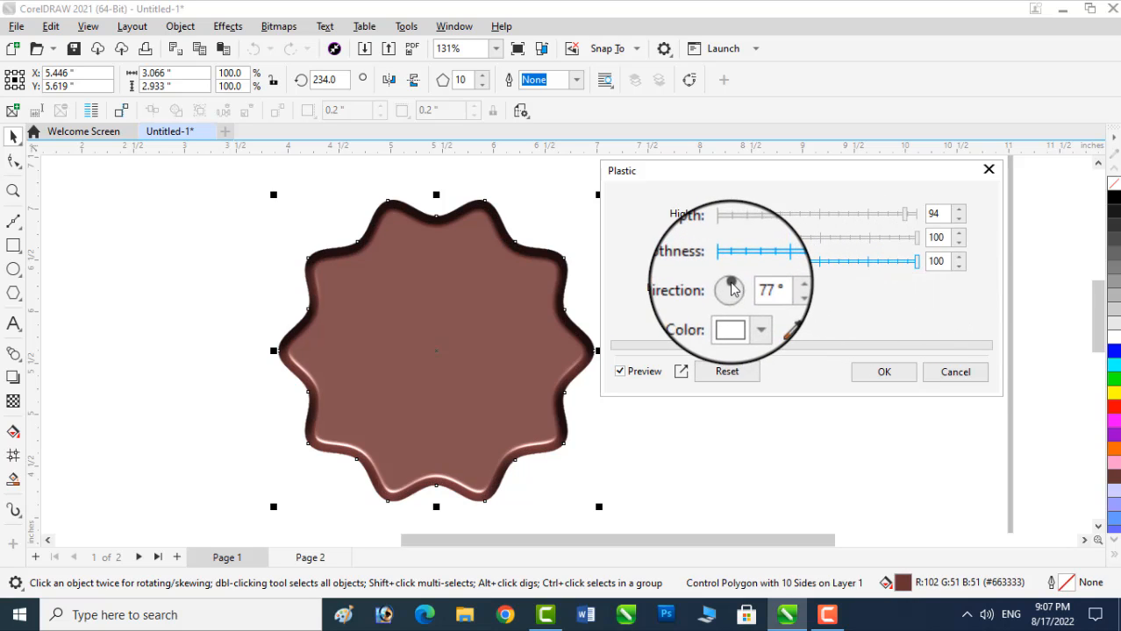
- Set the Plastic effect's light direction to 272° and highlight to 92, and apply it to the badge
mouse_move(733, 292)
left_mouse_down()
mouse_move(727, 282)
mouse_move(733, 314)
left_mouse_up()
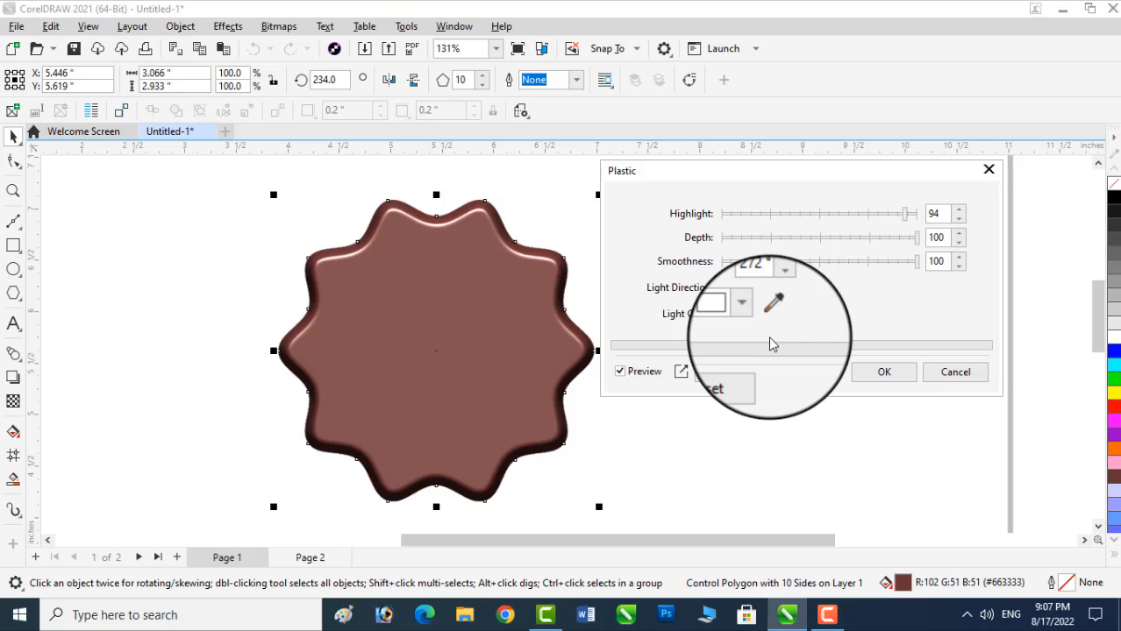
left_click(907, 214)
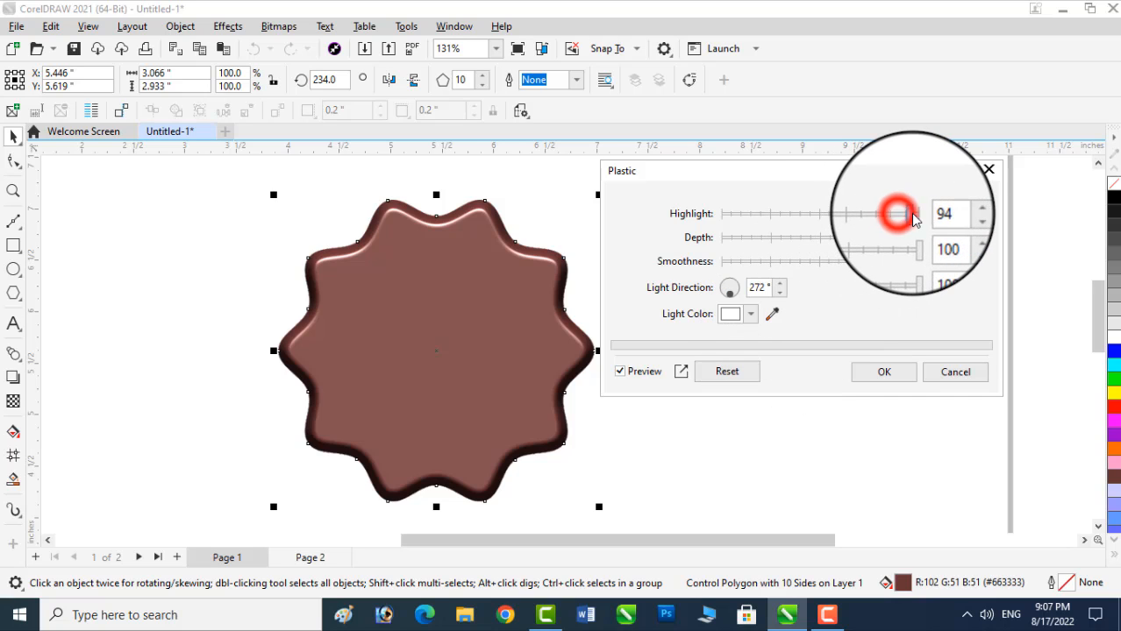
left_click_drag(912, 220, 906, 220)
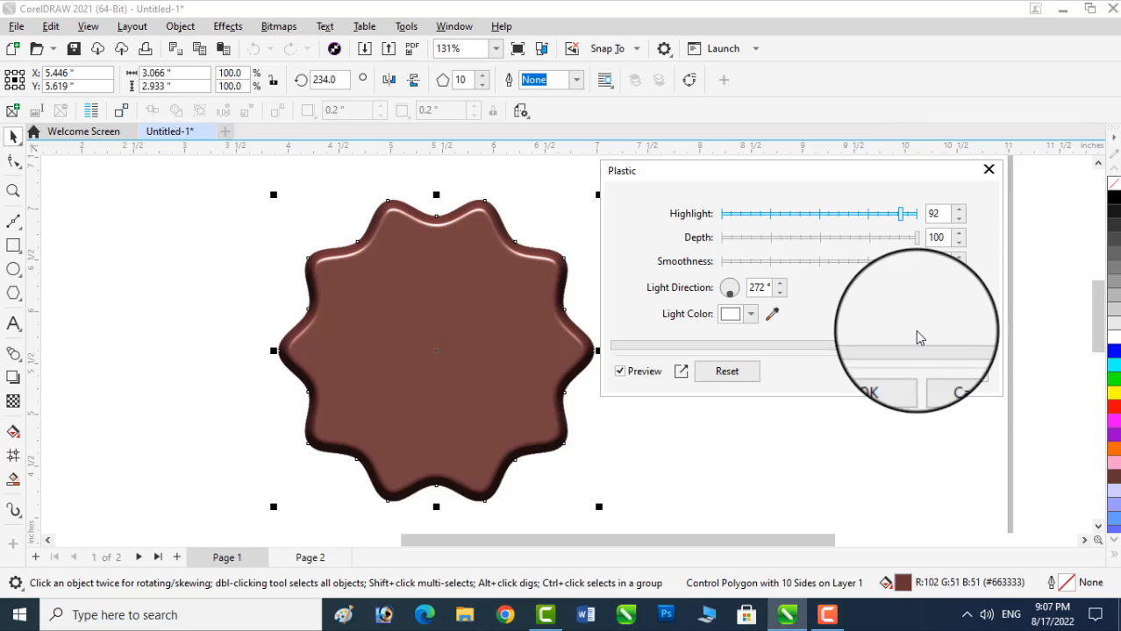
left_click(887, 379)
left_click(887, 383)
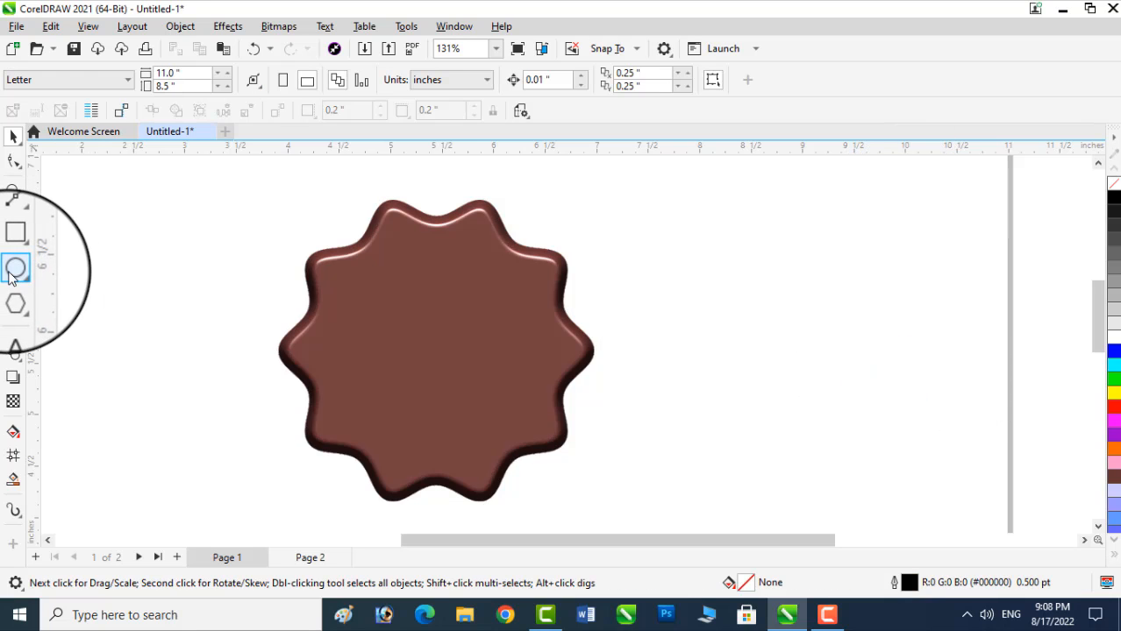
- Draw a circle about 2.144" in diameter inside the badge
left_click(14, 270)
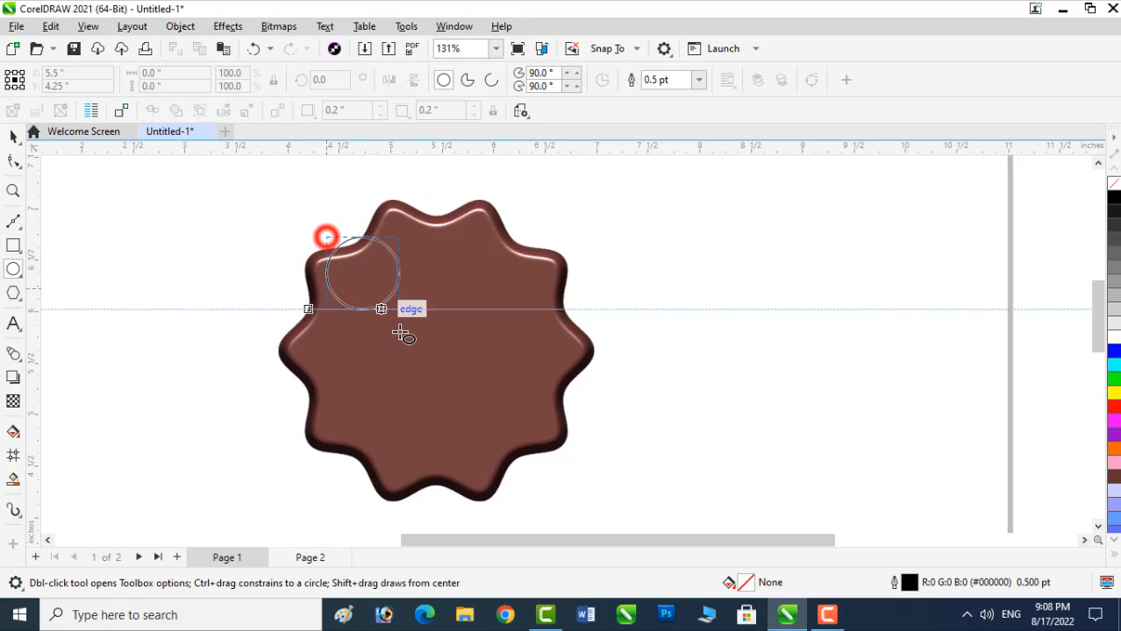
left_click_drag(400, 333, 517, 432)
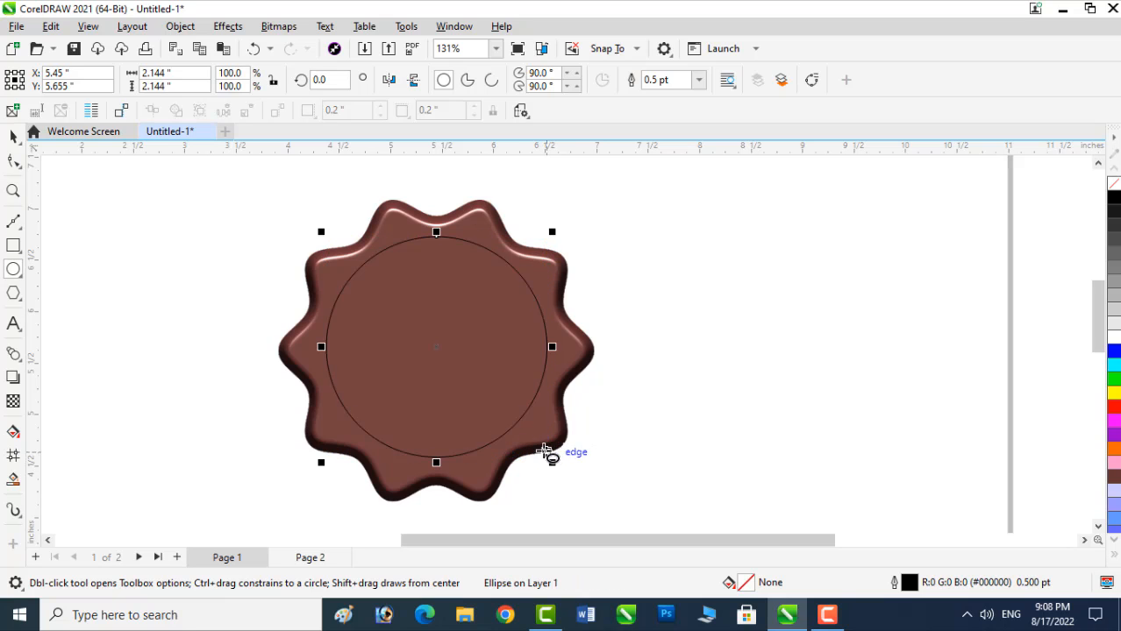
key("space")
- Align the circle and the badge on their centres, both horizontally and vertically
left_click(481, 210, "shift")
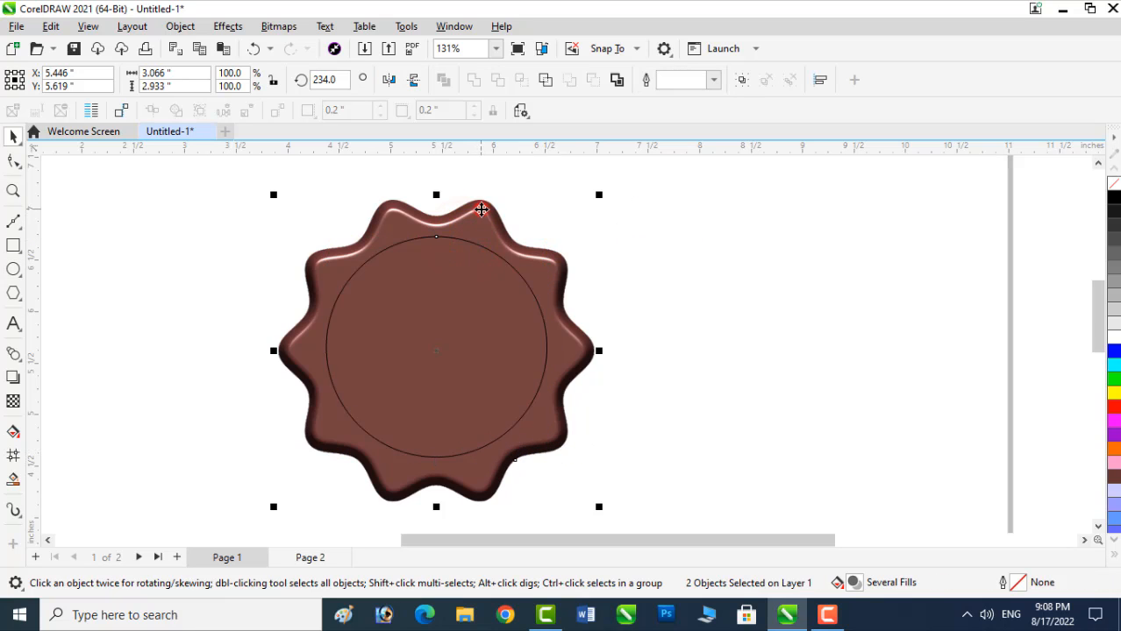
left_click(822, 84)
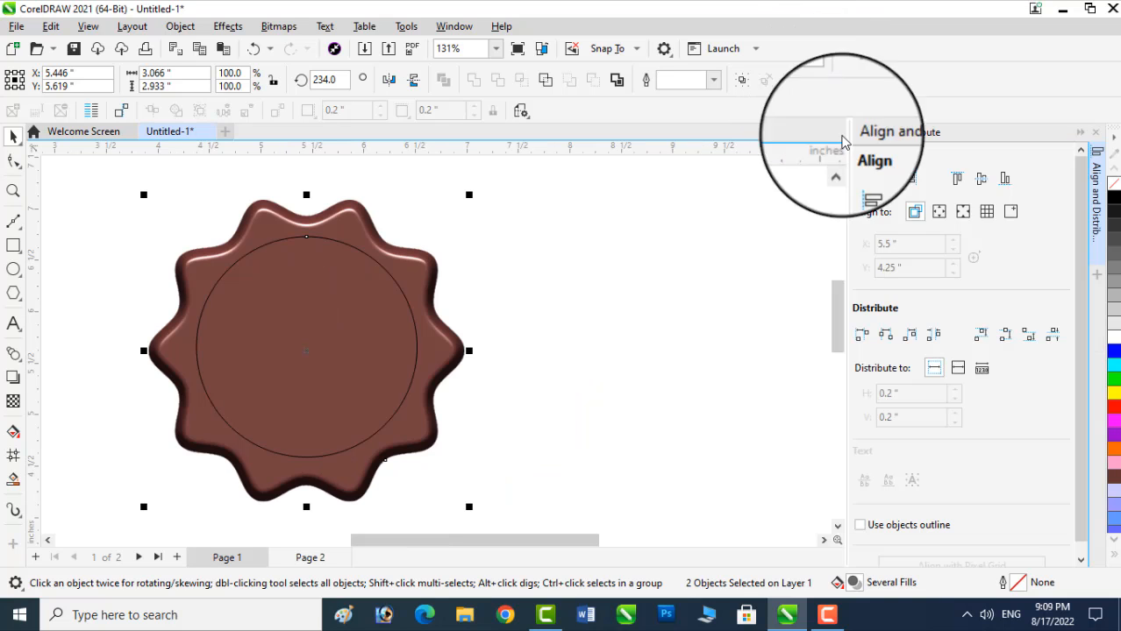
left_click(885, 183)
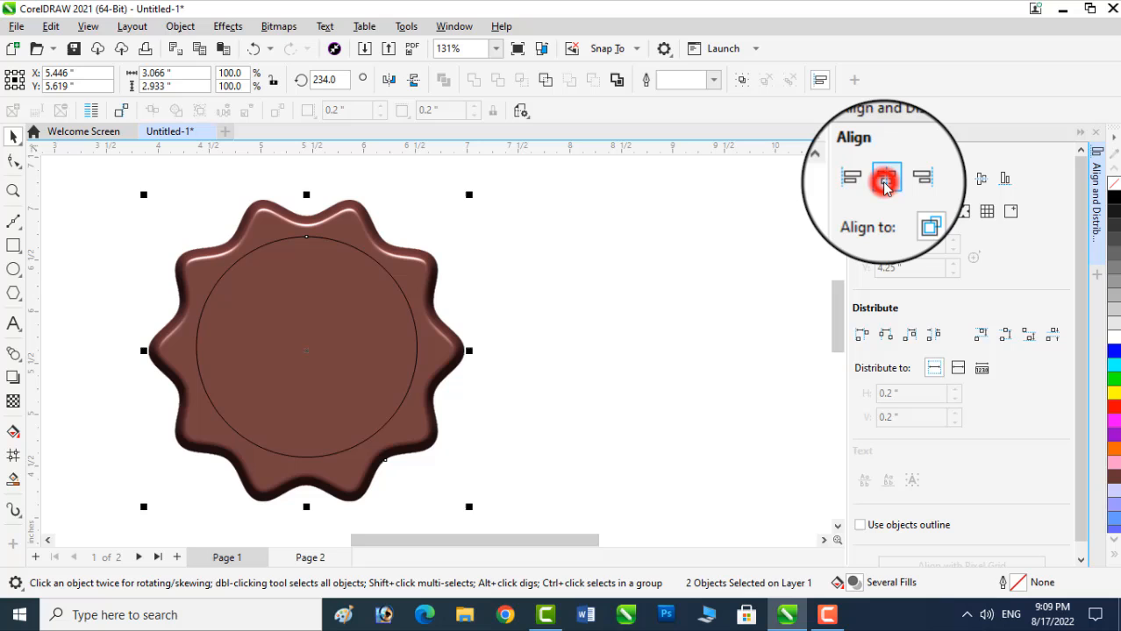
left_click(983, 182)
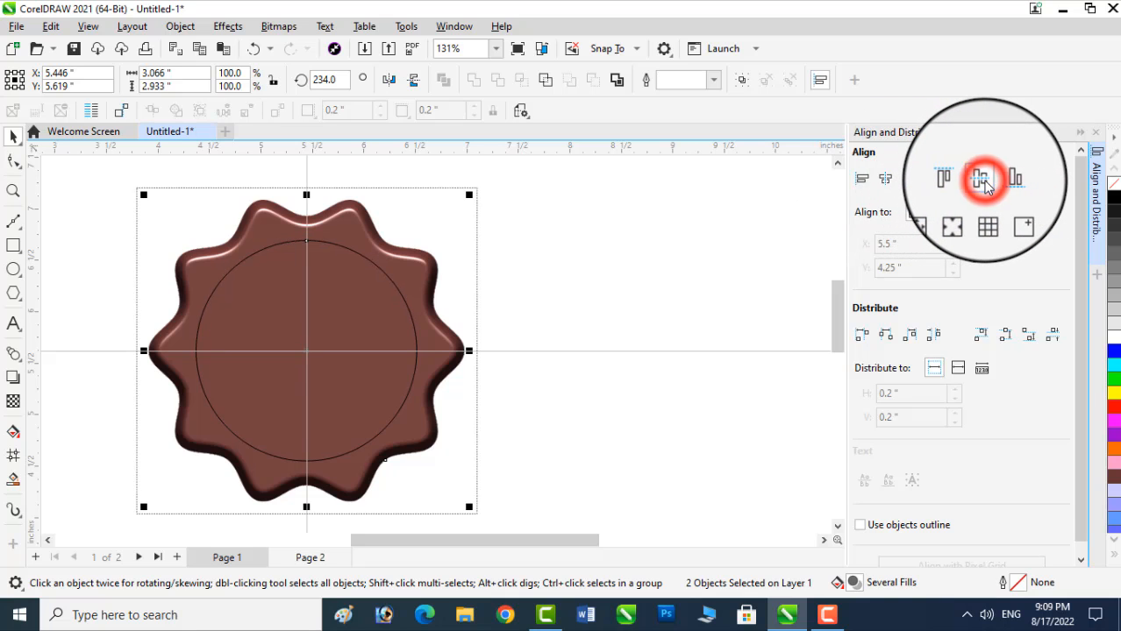
left_click(629, 306)
left_click(1079, 132)
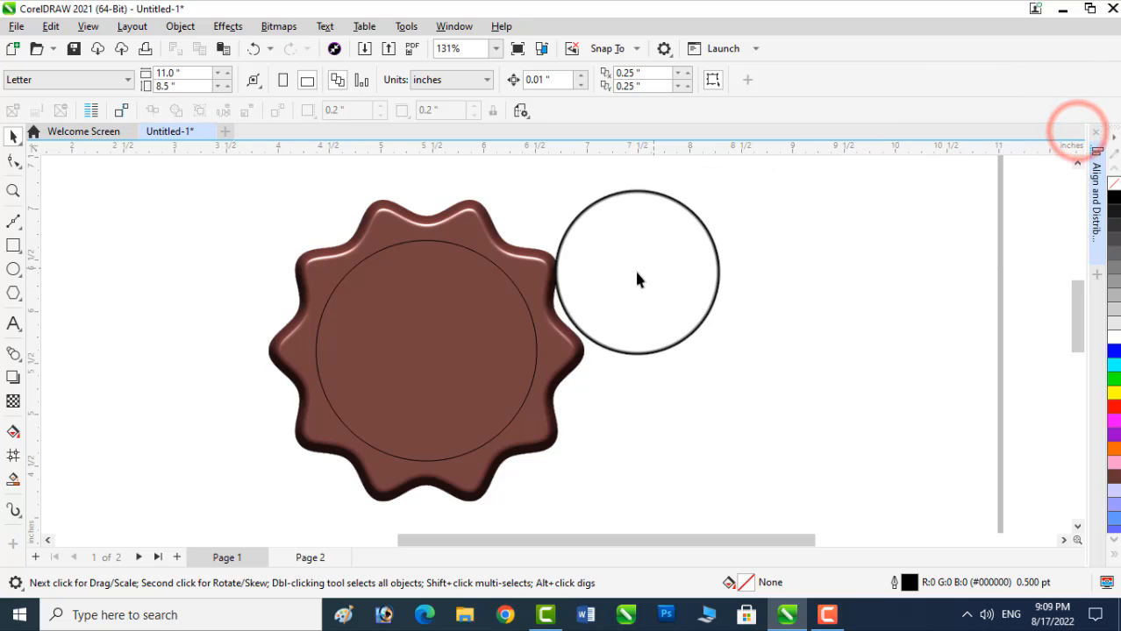
- Fill the inner circle with Brown (#663333) and remove its outline
left_click(474, 257)
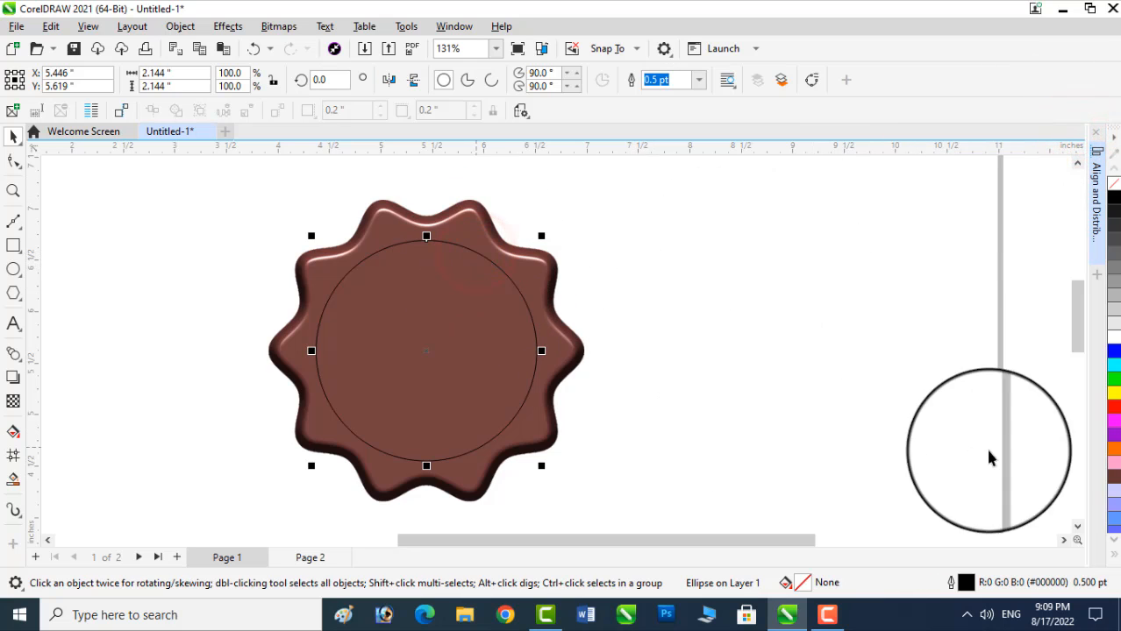
left_click(1112, 478)
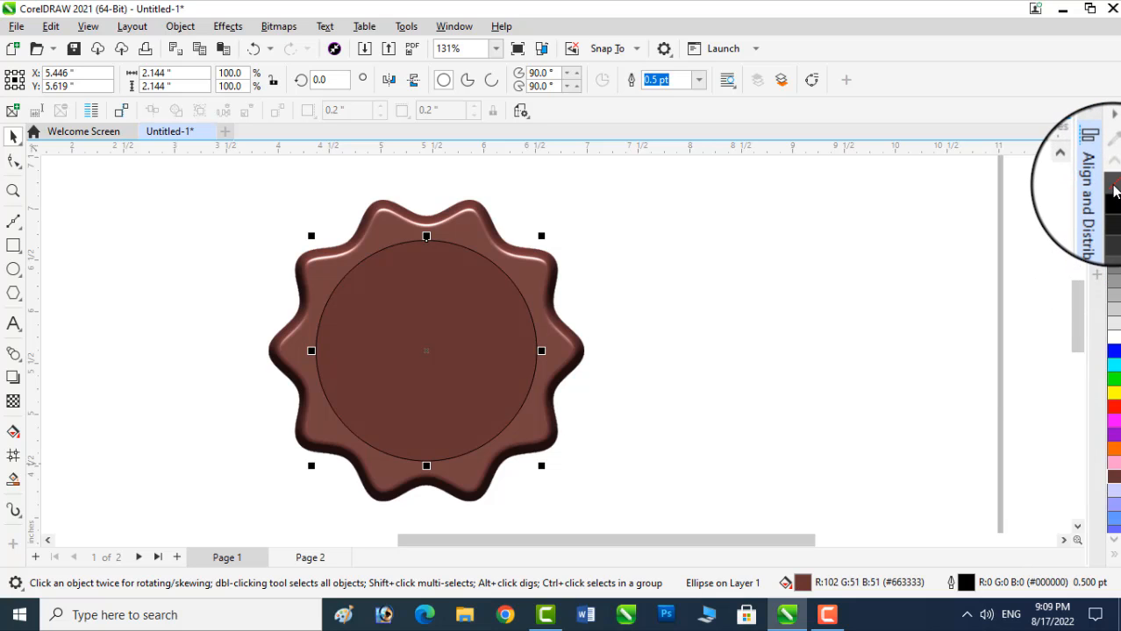
right_click(1115, 192)
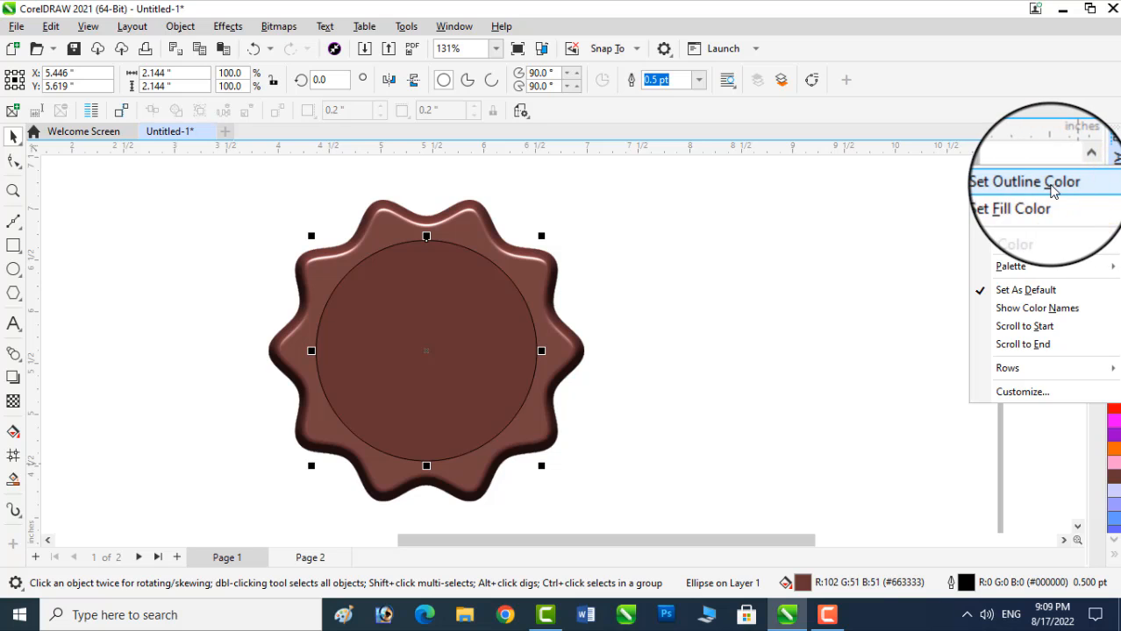
left_click(1048, 186)
left_click(761, 279)
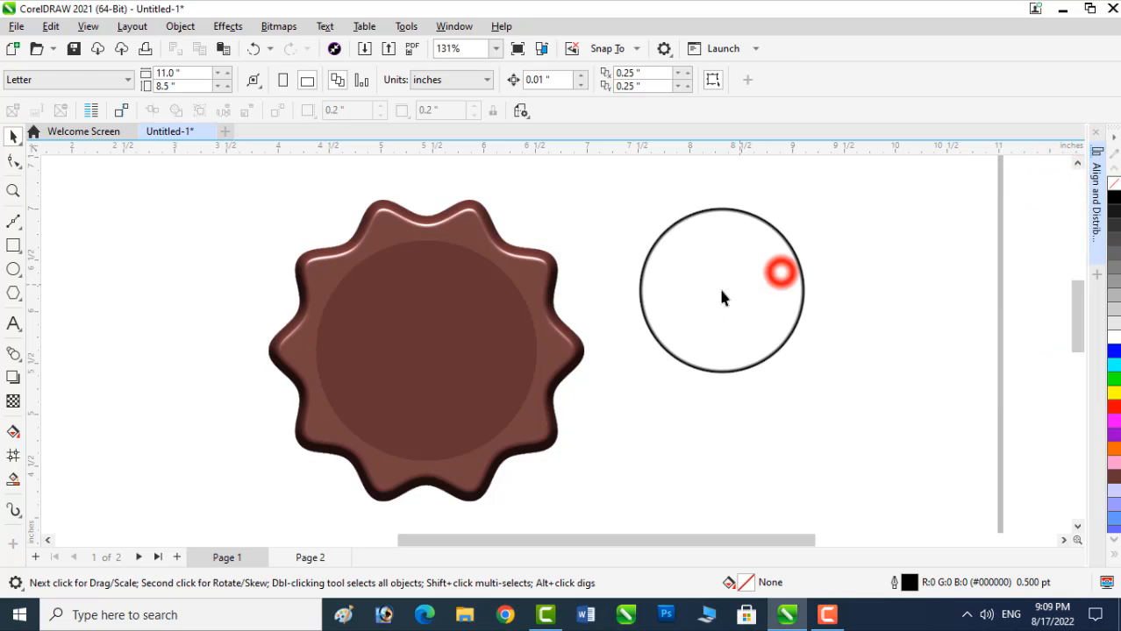
- Apply a Plastic texture effect to the inner circle with smoothness 66 and light direction 72°
left_click(513, 343)
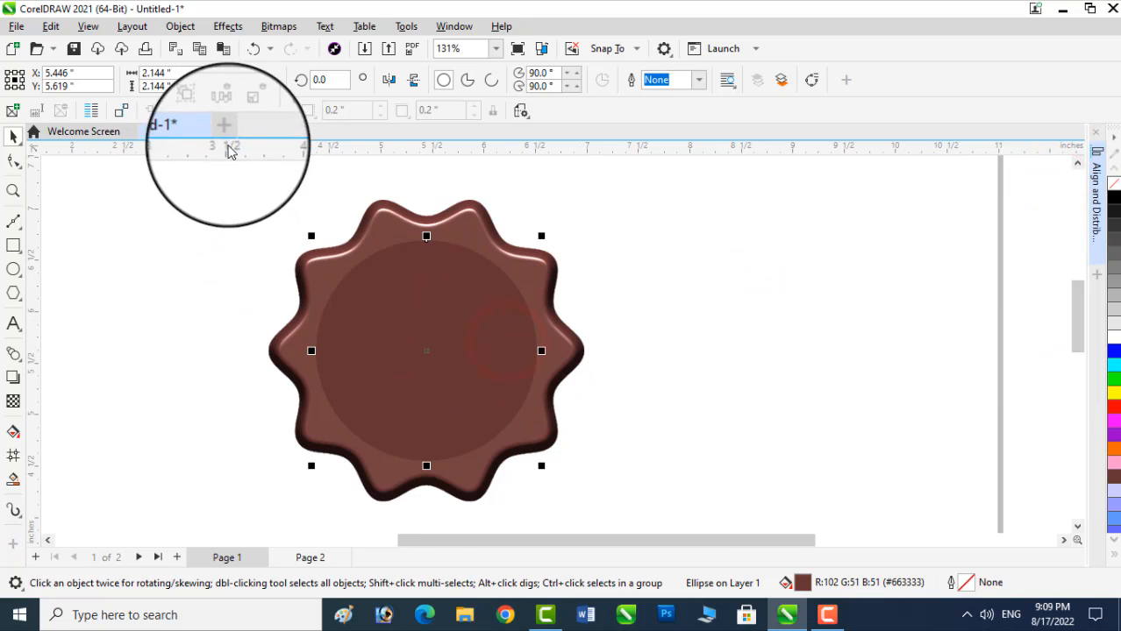
left_click_drag(475, 540, 355, 540)
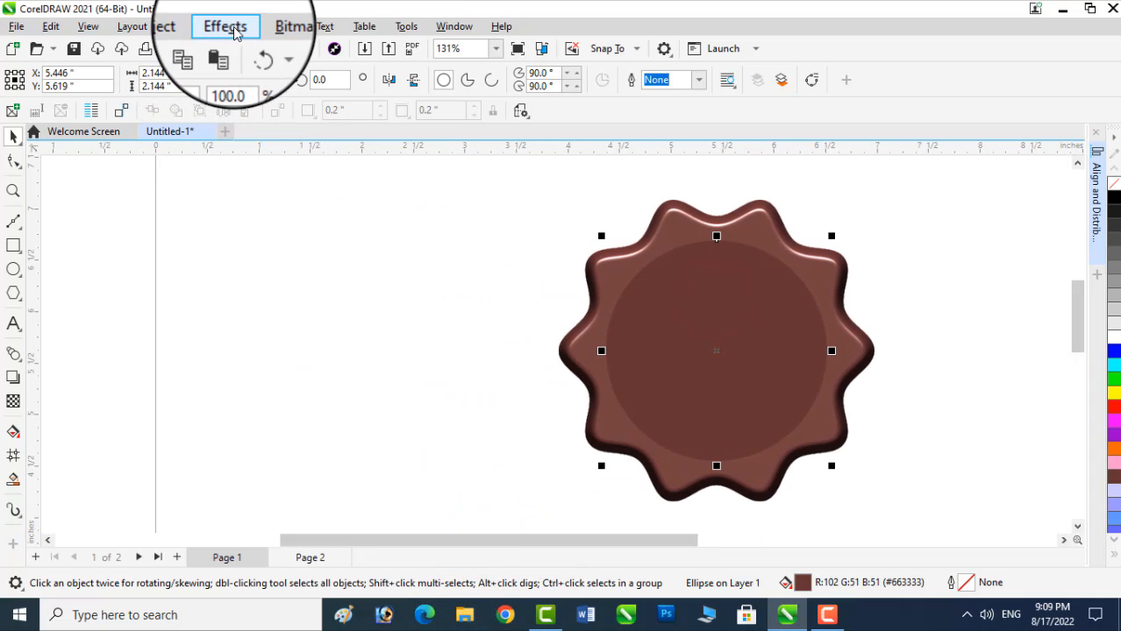
left_click(235, 32)
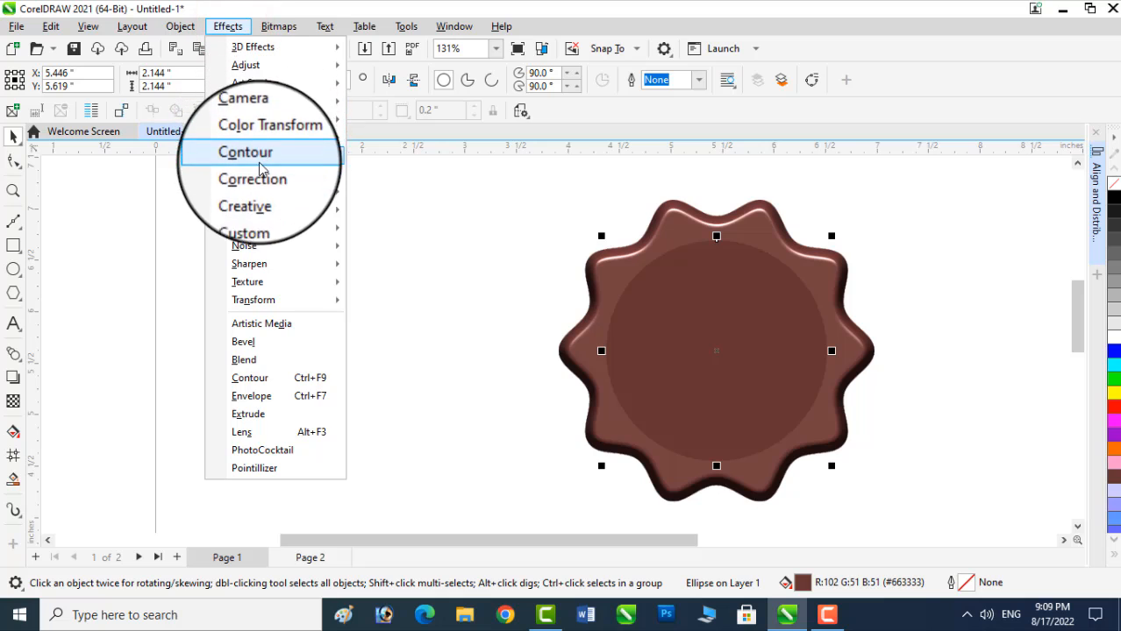
mouse_move(250, 282)
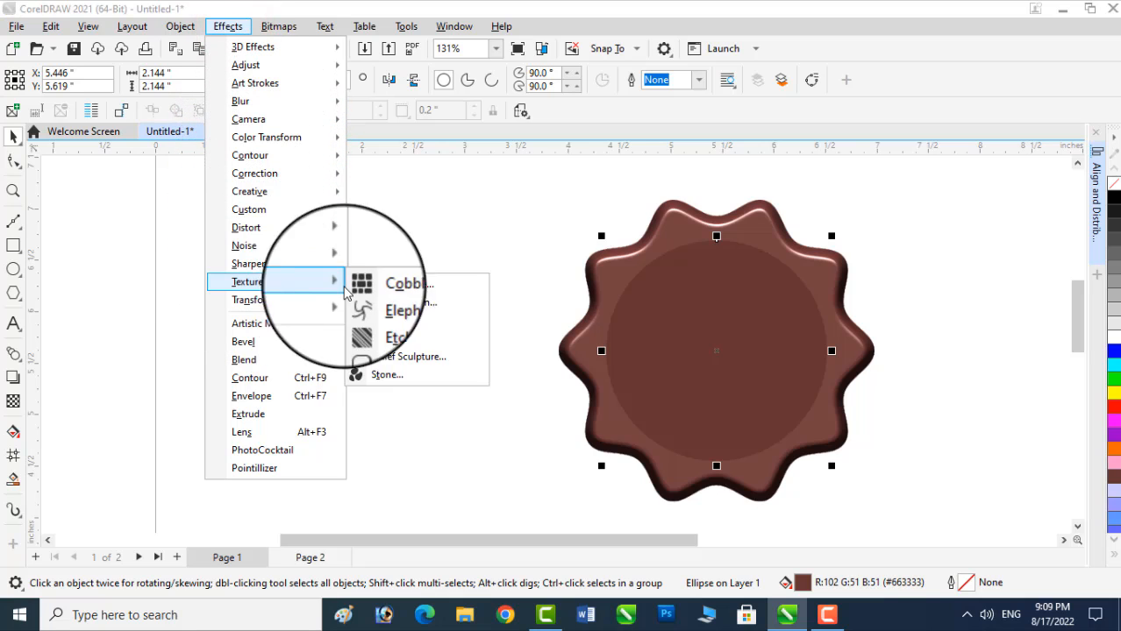
left_click(388, 341)
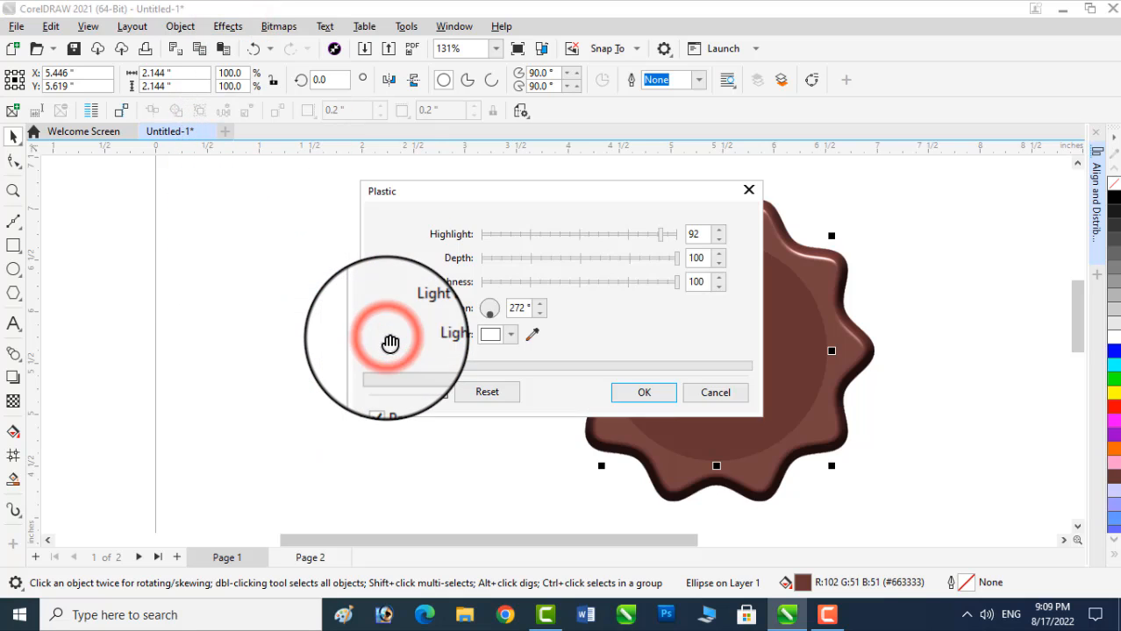
left_click_drag(626, 186, 409, 193)
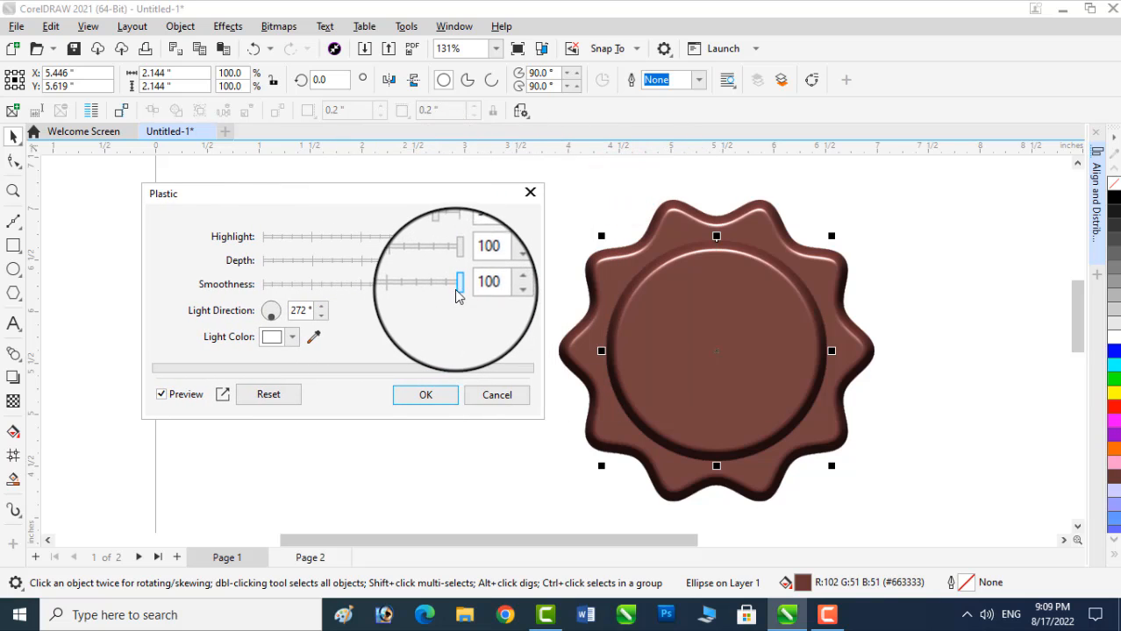
left_click_drag(457, 279, 393, 292)
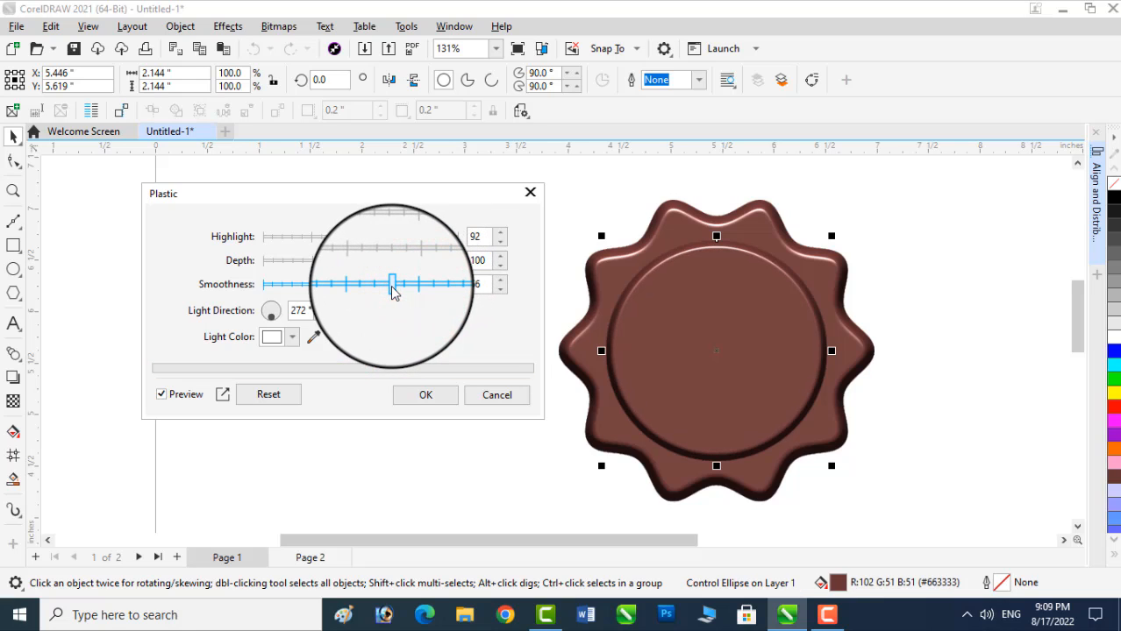
left_click(270, 316)
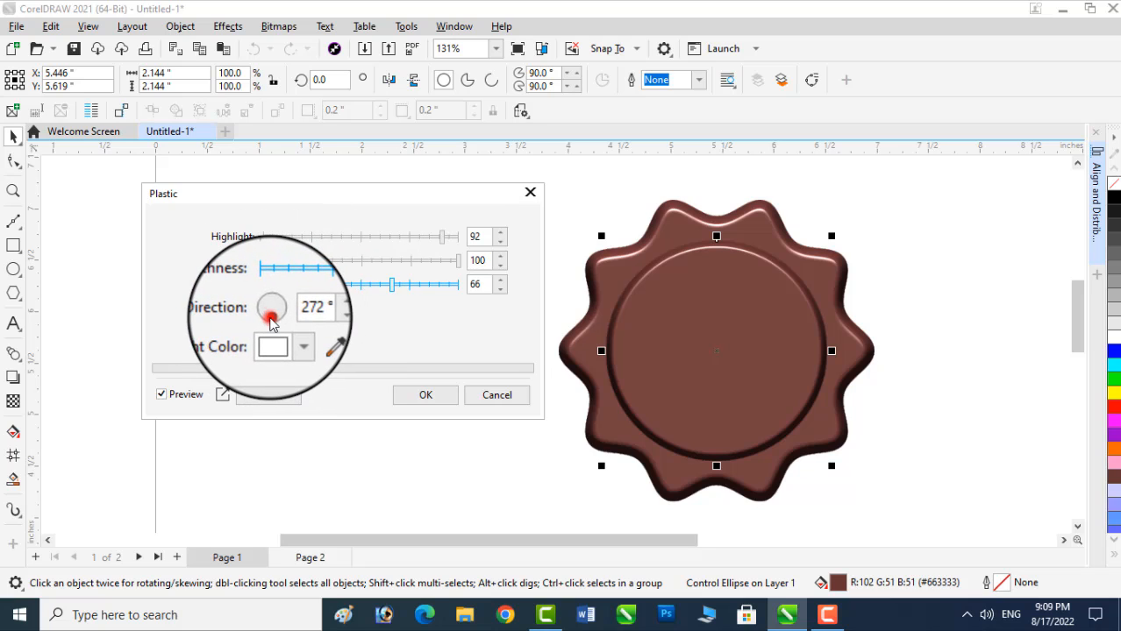
left_click_drag(271, 322, 275, 306)
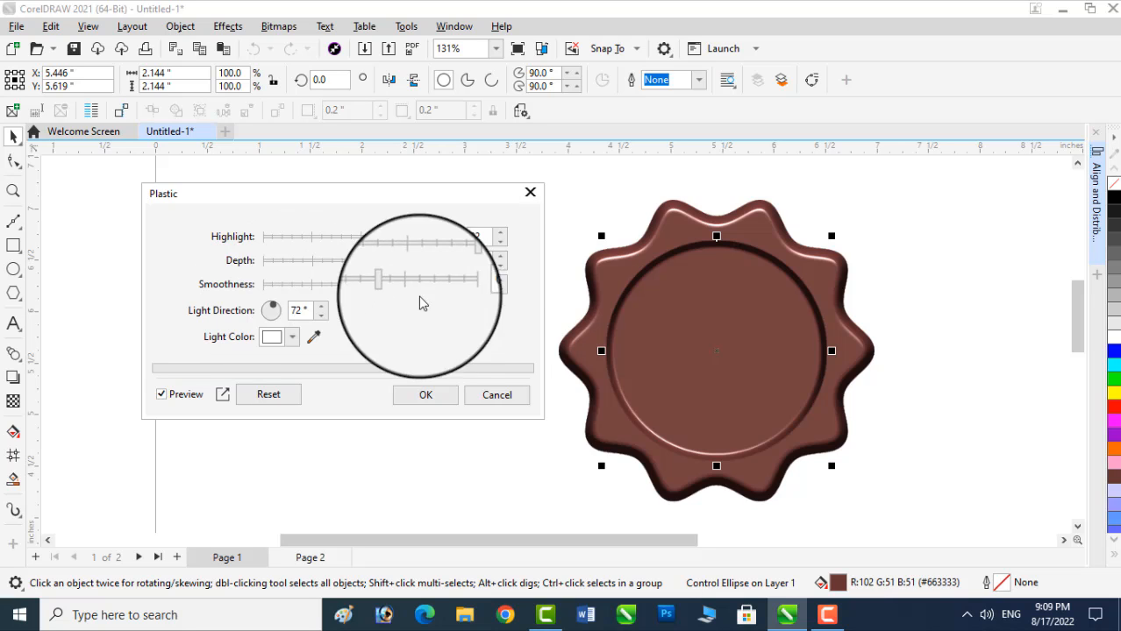
left_click(432, 395)
left_click_drag(433, 395, 471, 397)
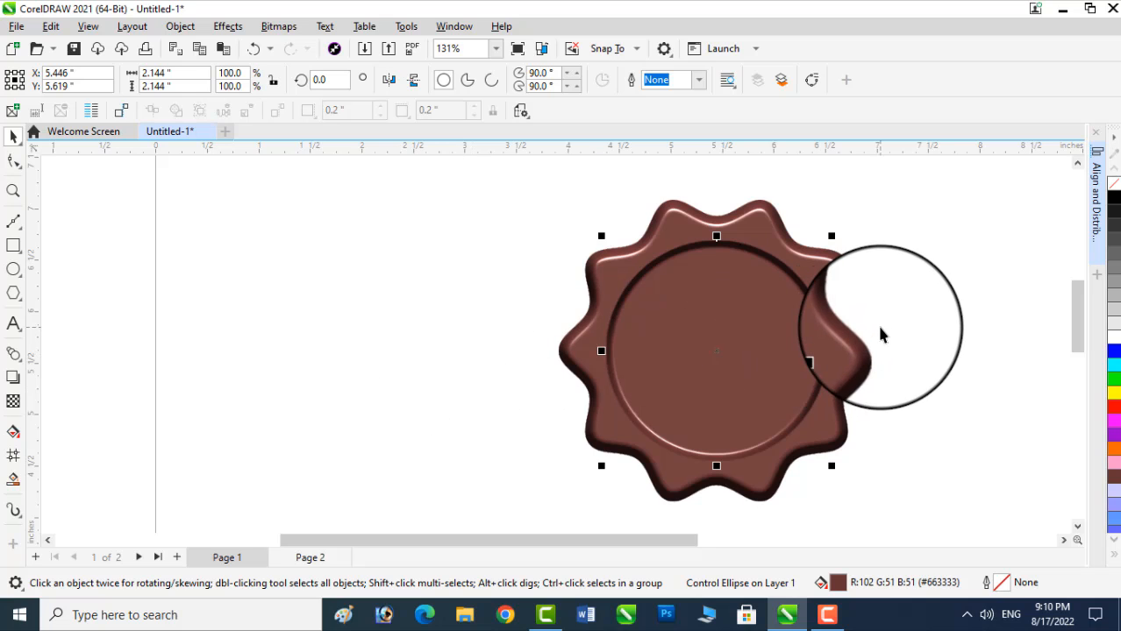
- Duplicate the inner circle in place and scale the copy about its centre to about 1.851" in diameter
left_click(962, 294)
left_click(766, 310)
right_click(766, 308)
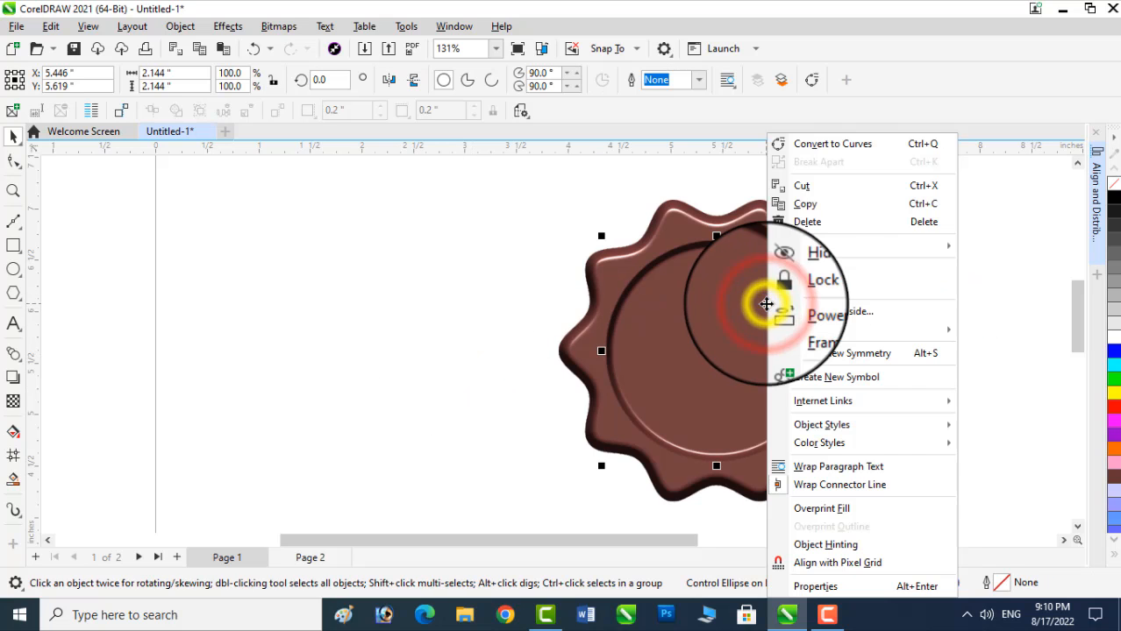
left_click(822, 209)
right_click(881, 208)
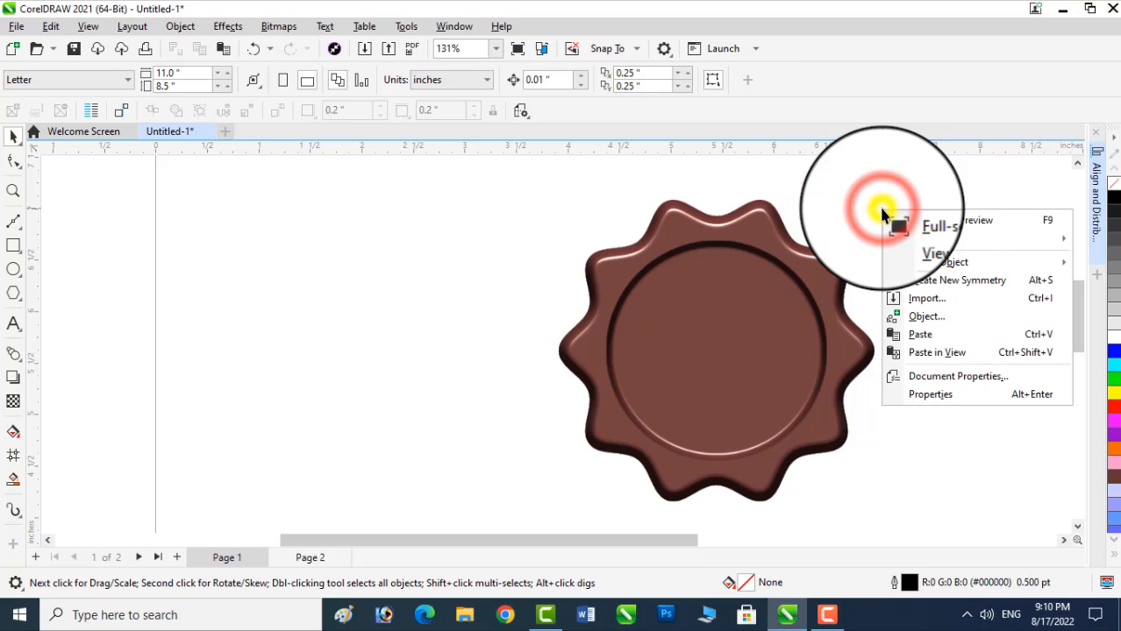
left_click(931, 334)
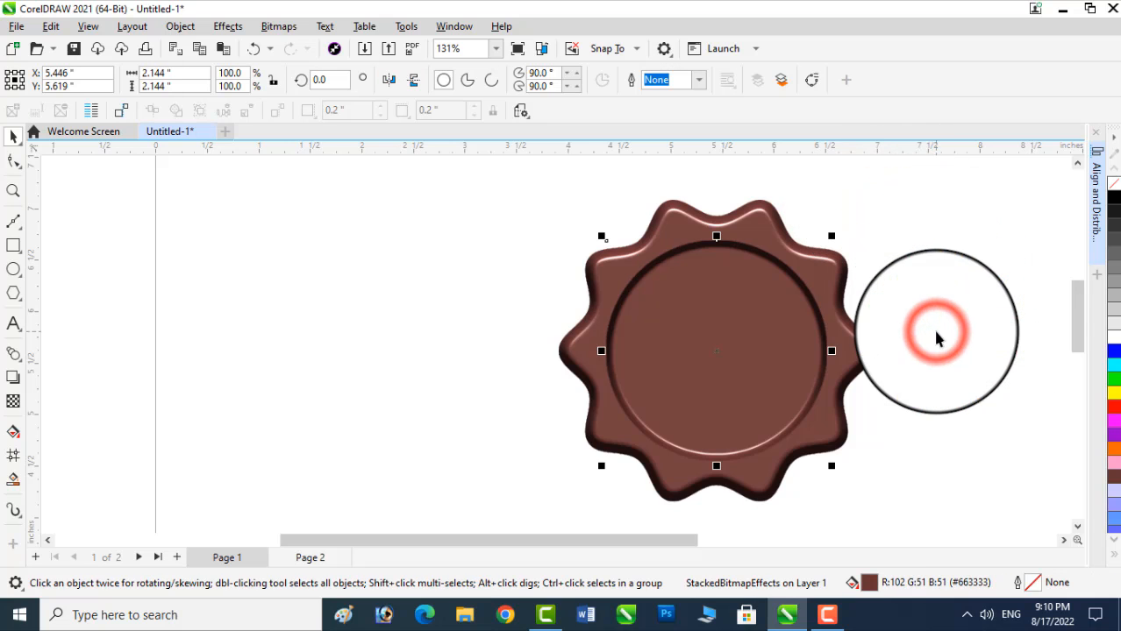
left_click_drag(854, 276, 821, 252)
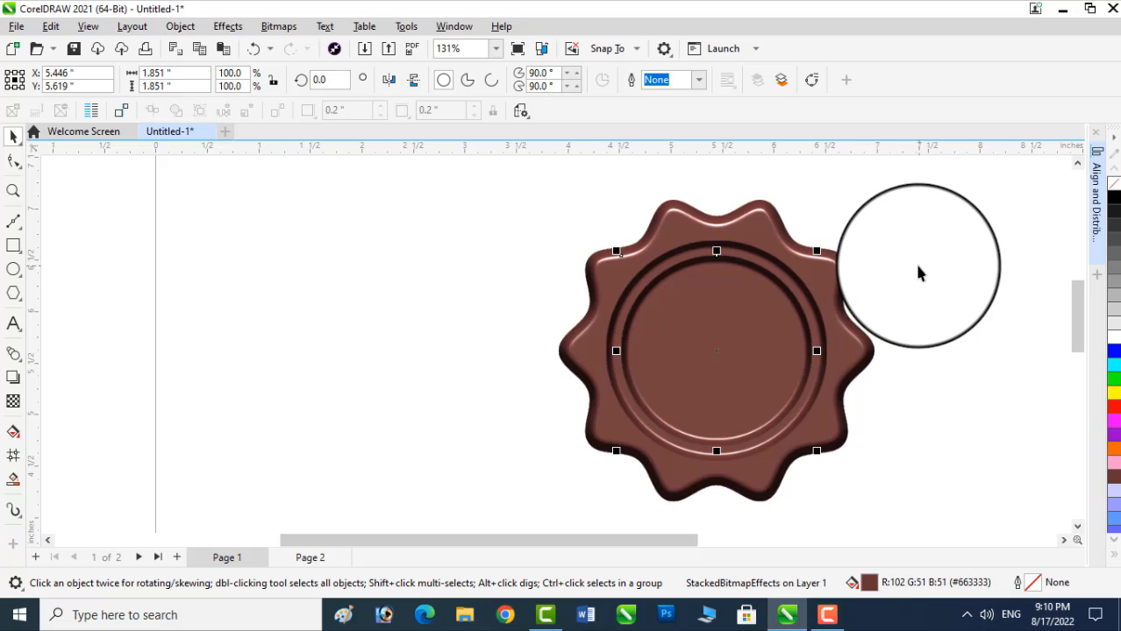
left_click(932, 270)
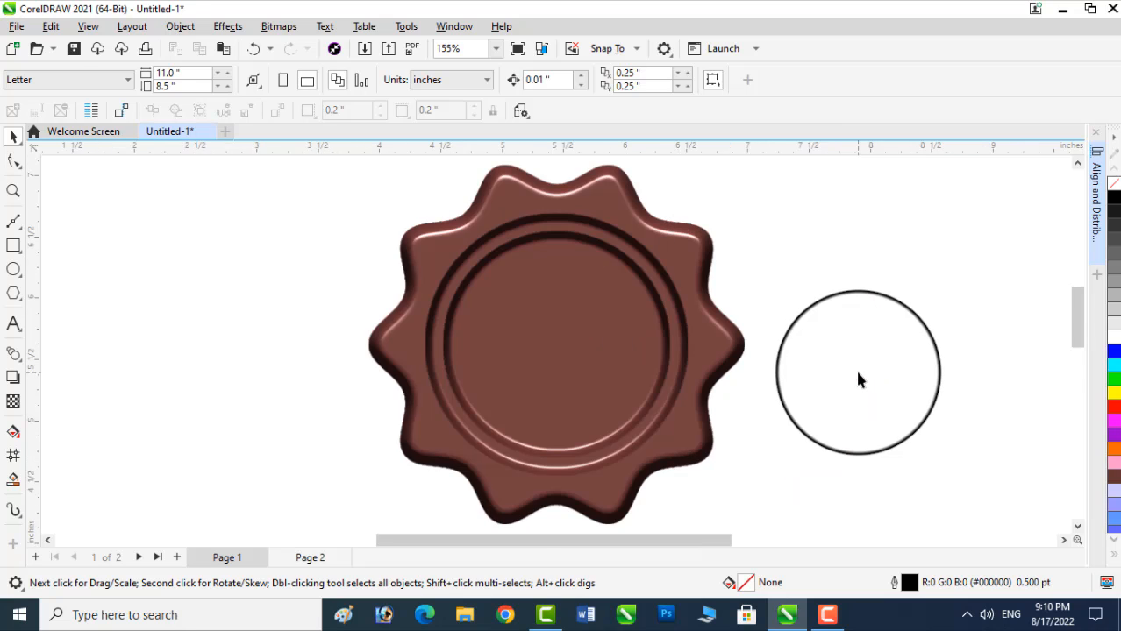
- Copy the "THE GREEN WORLD CAMPAIGN" tree logo from Page 2 and paste it onto the badge on Page 1
left_click(309, 557)
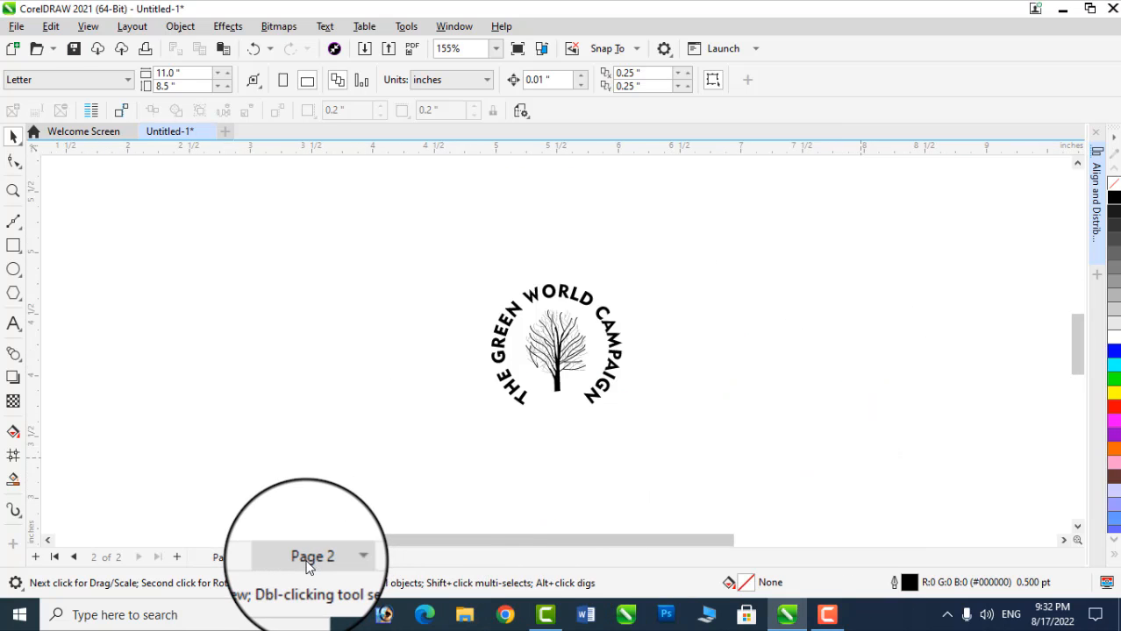
left_click_drag(450, 266, 672, 431)
right_click(613, 351)
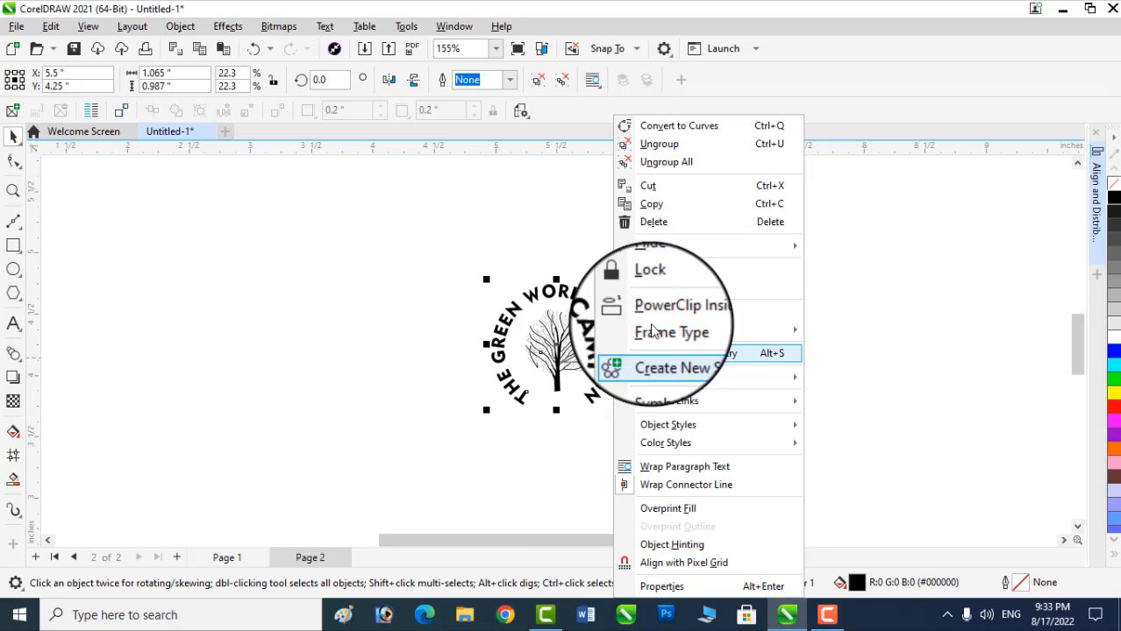
left_click(663, 207)
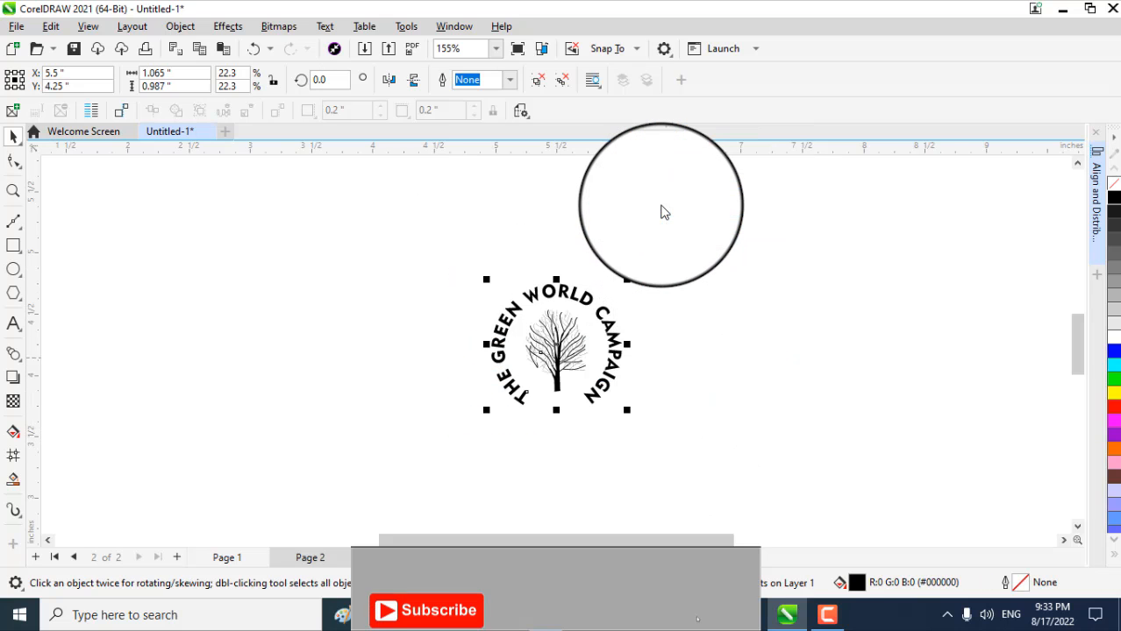
key("Page_Up")
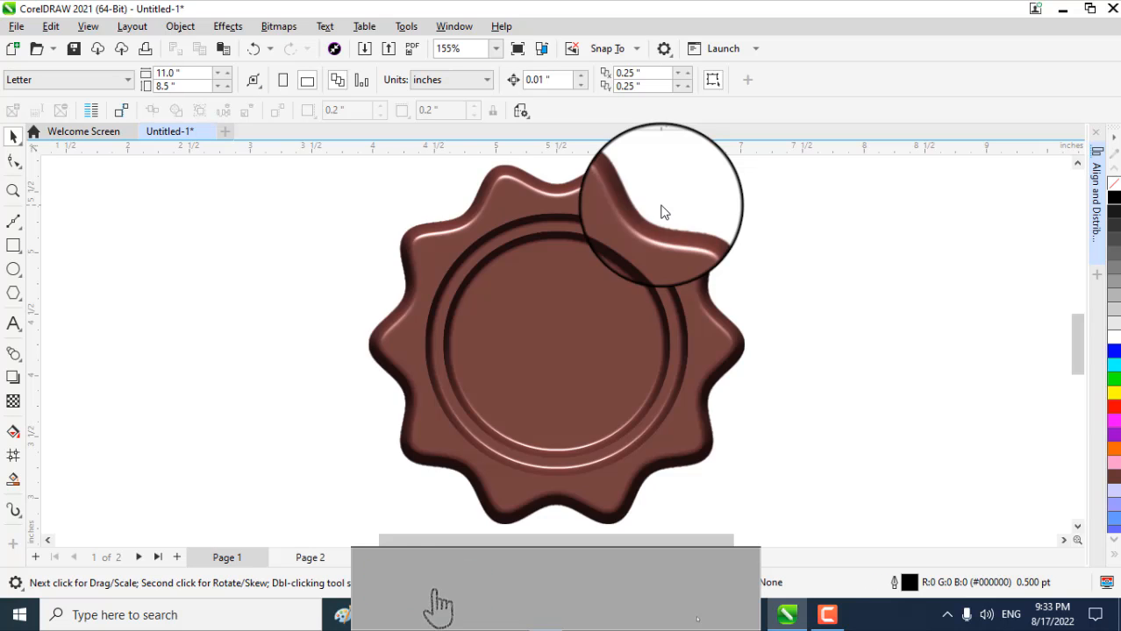
right_click(803, 252)
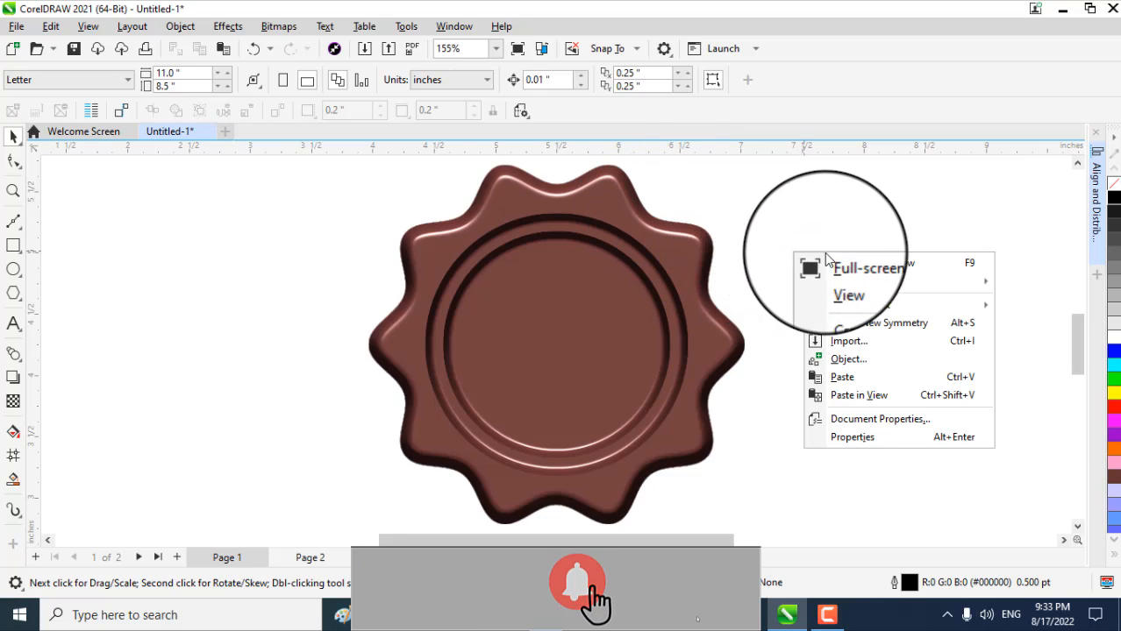
left_click(838, 376)
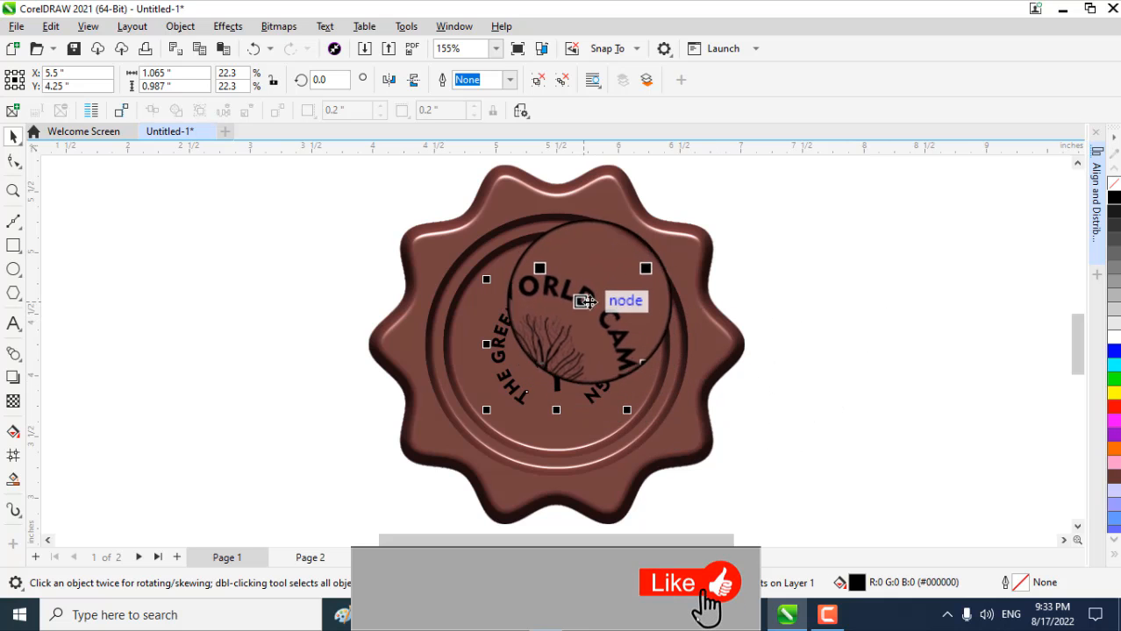
- Enlarge the logo about its centre to about 1.523" × 1.412" and nudge it up to Y 4.31" inside the inner ring
left_click_drag(628, 285, 677, 254)
key("Up")
key("Up")
key("Up")
key("Up")
key("Up")
key("Up")
key("Up")
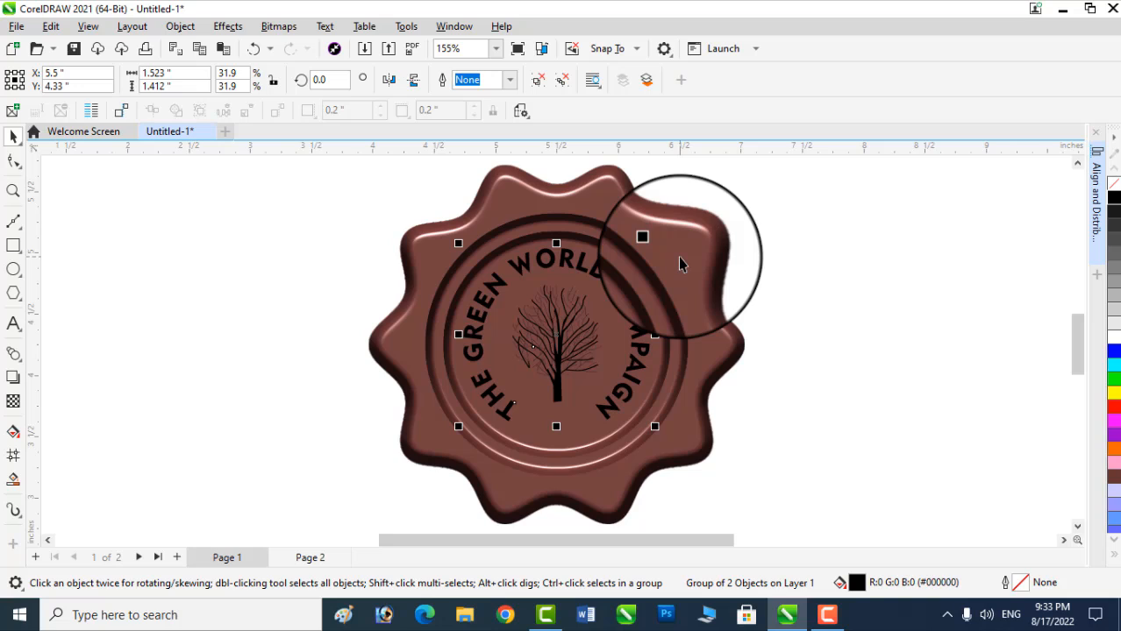
key("Right")
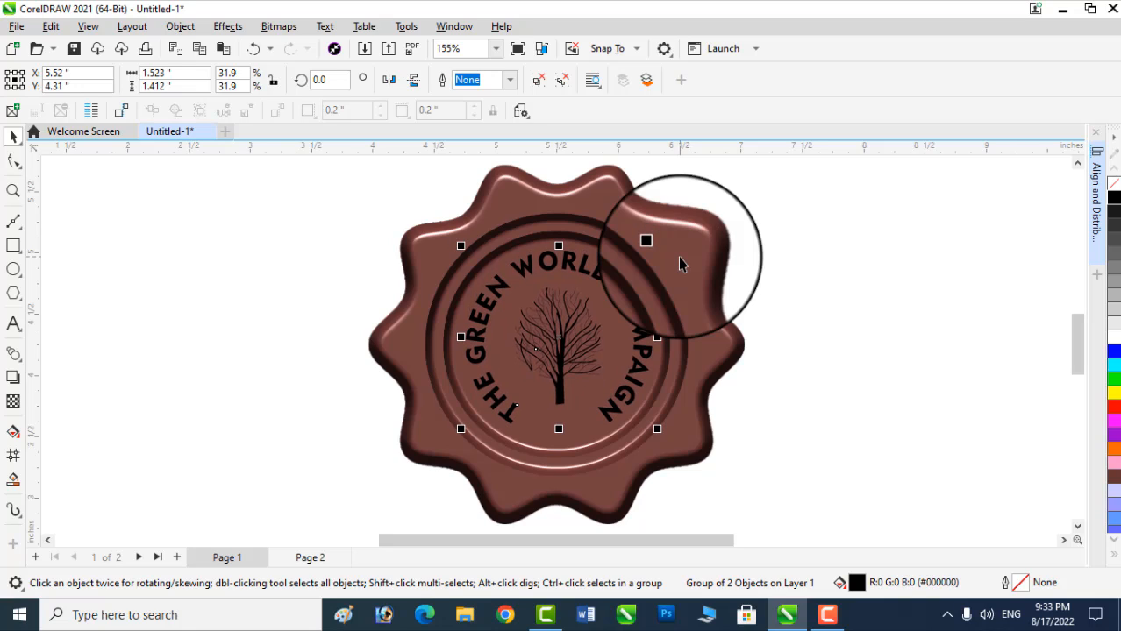
key("Left")
key("Down")
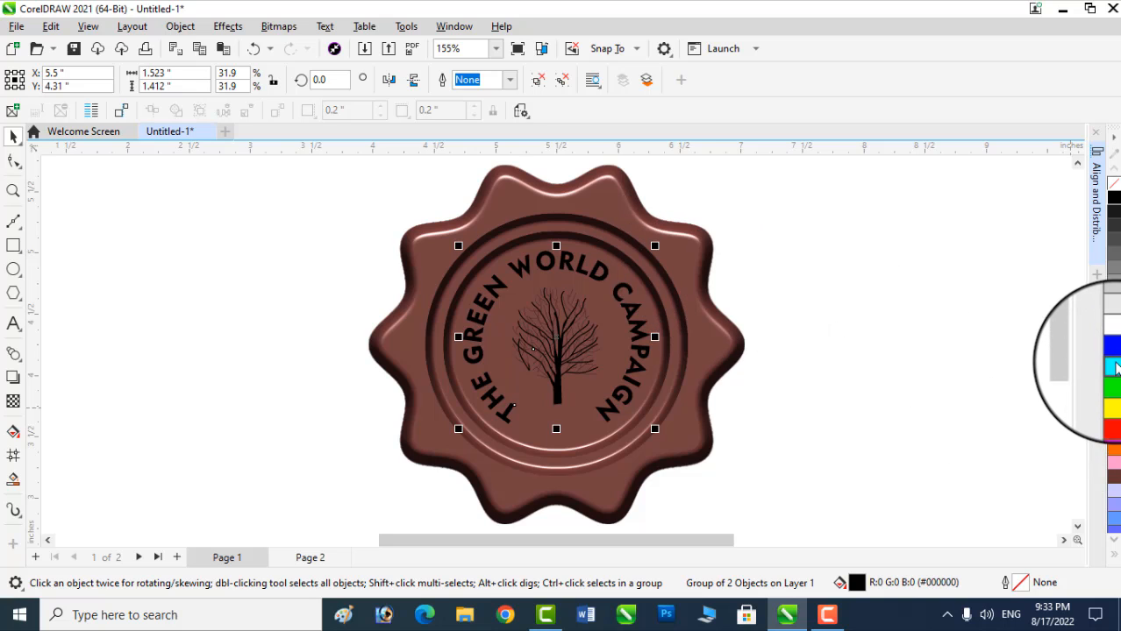
- Try a white fill on the logo, and fill it with black again
left_click(1112, 377)
left_click(1112, 339)
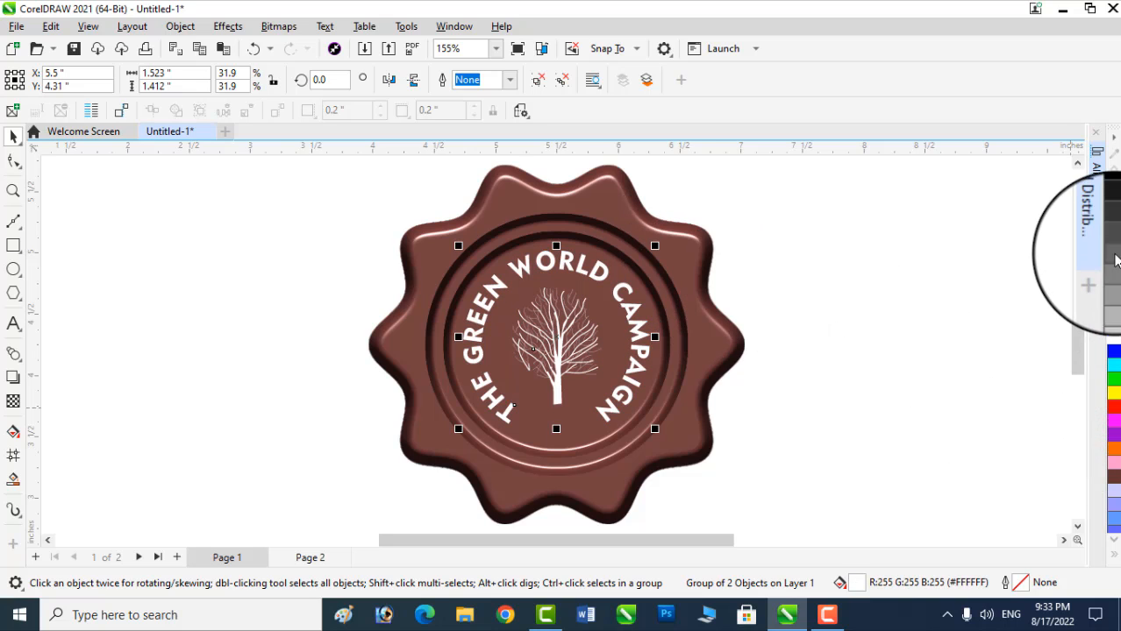
left_click(1113, 200)
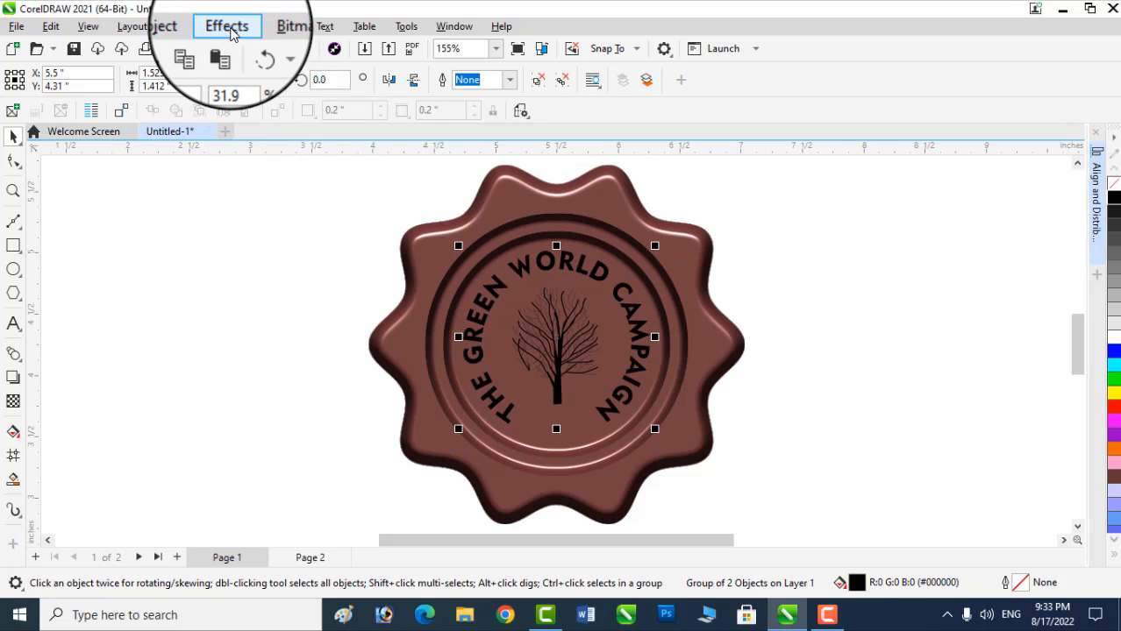
- Apply an Emboss 3D effect to the logo with depth 12 and level 31
left_click(230, 28)
mouse_move(238, 51)
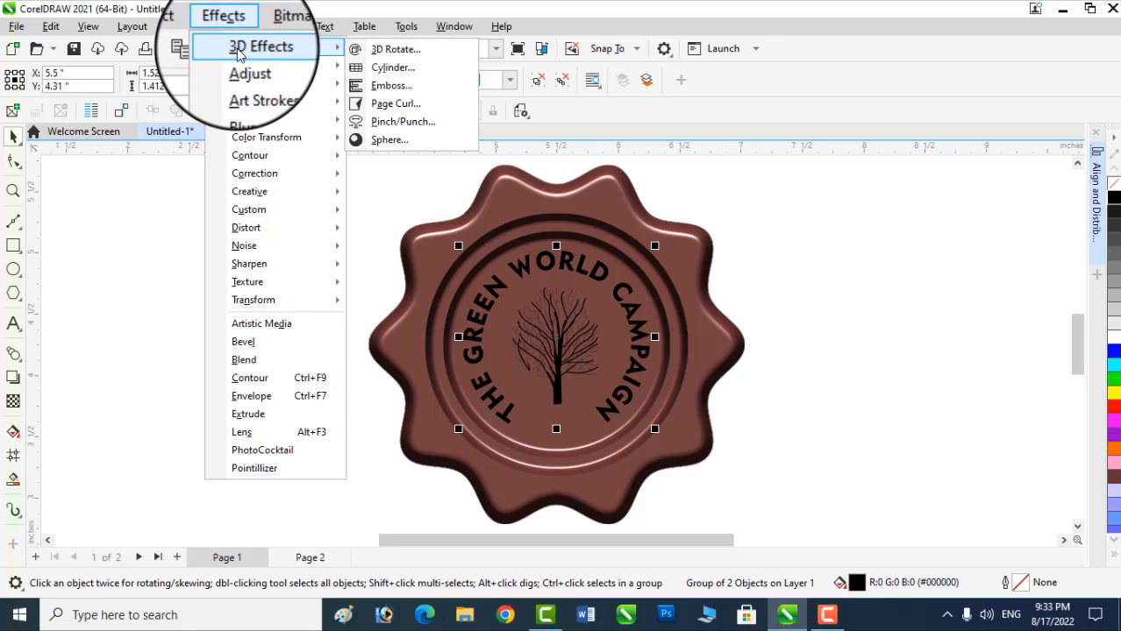
left_click(392, 91)
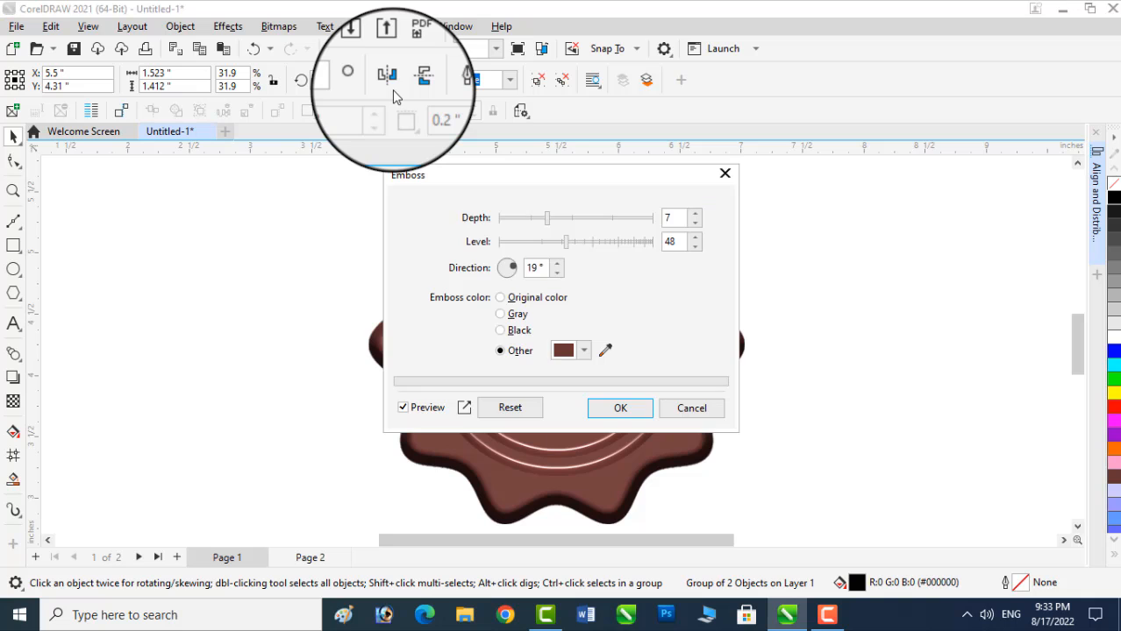
left_click_drag(495, 174, 155, 150)
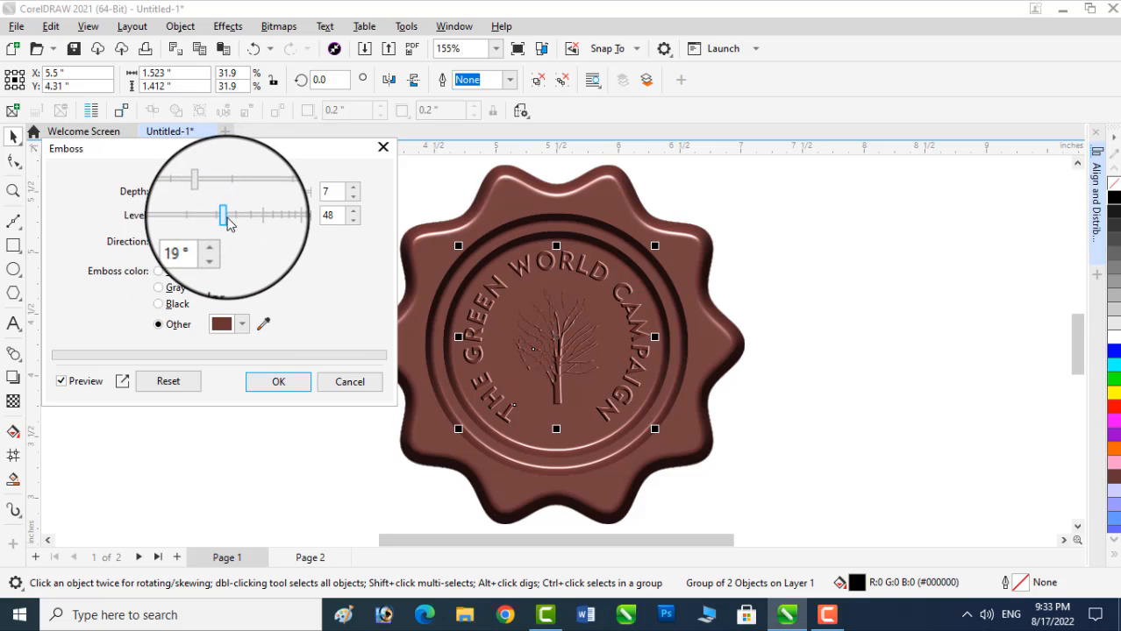
mouse_move(225, 216)
left_mouse_down()
mouse_move(280, 220)
mouse_move(235, 219)
left_mouse_up()
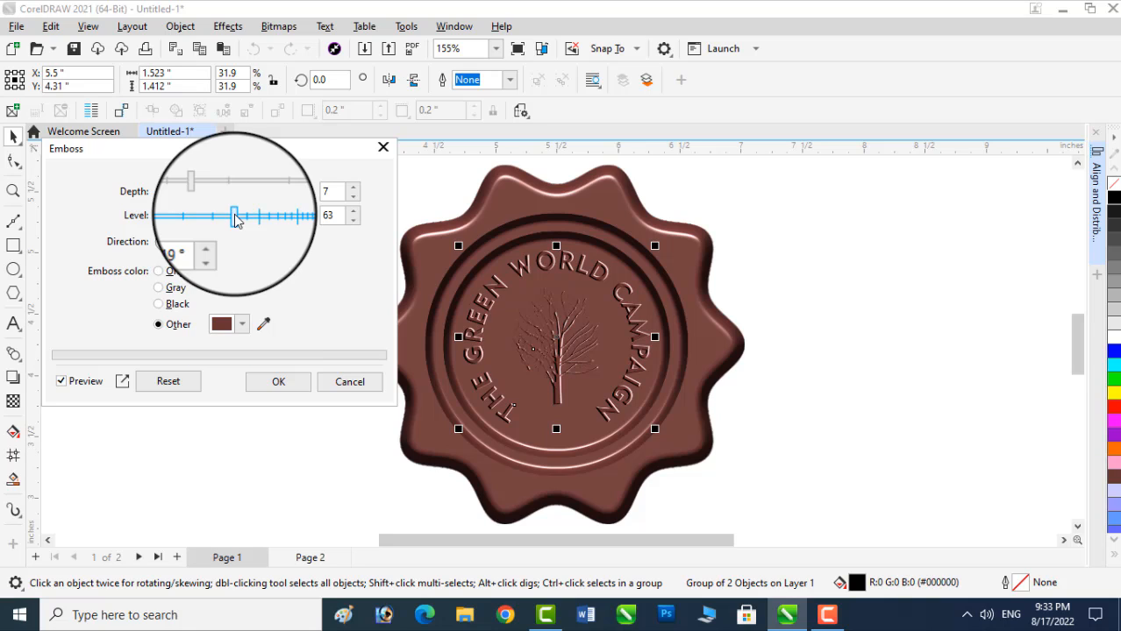
left_click_drag(235, 220, 230, 220)
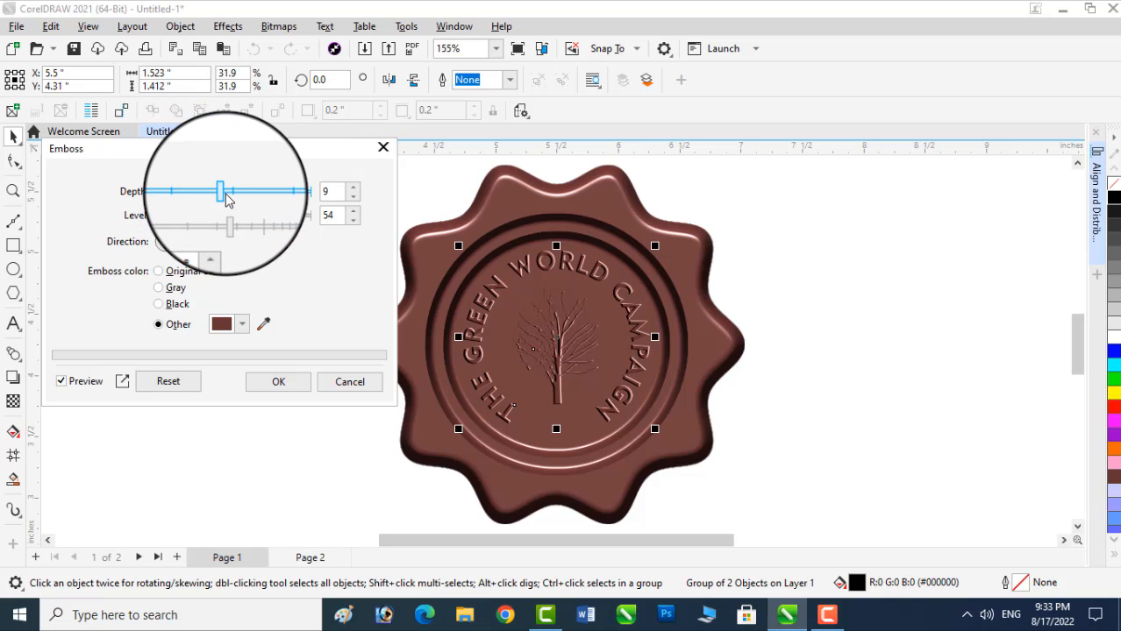
left_click_drag(226, 200, 246, 199)
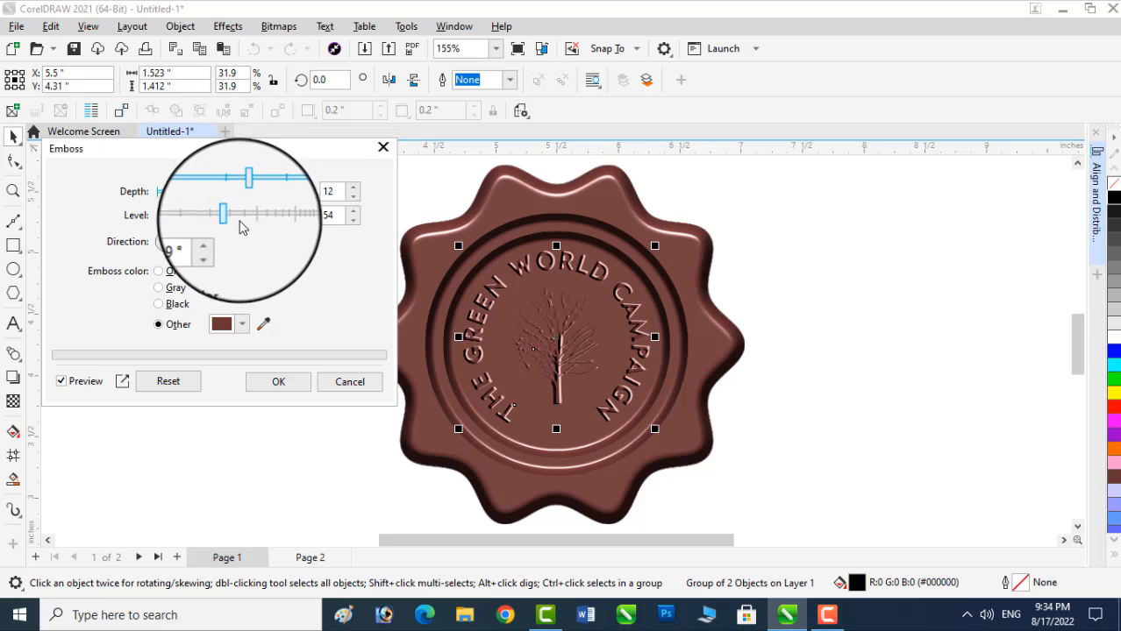
left_click_drag(215, 220, 213, 221)
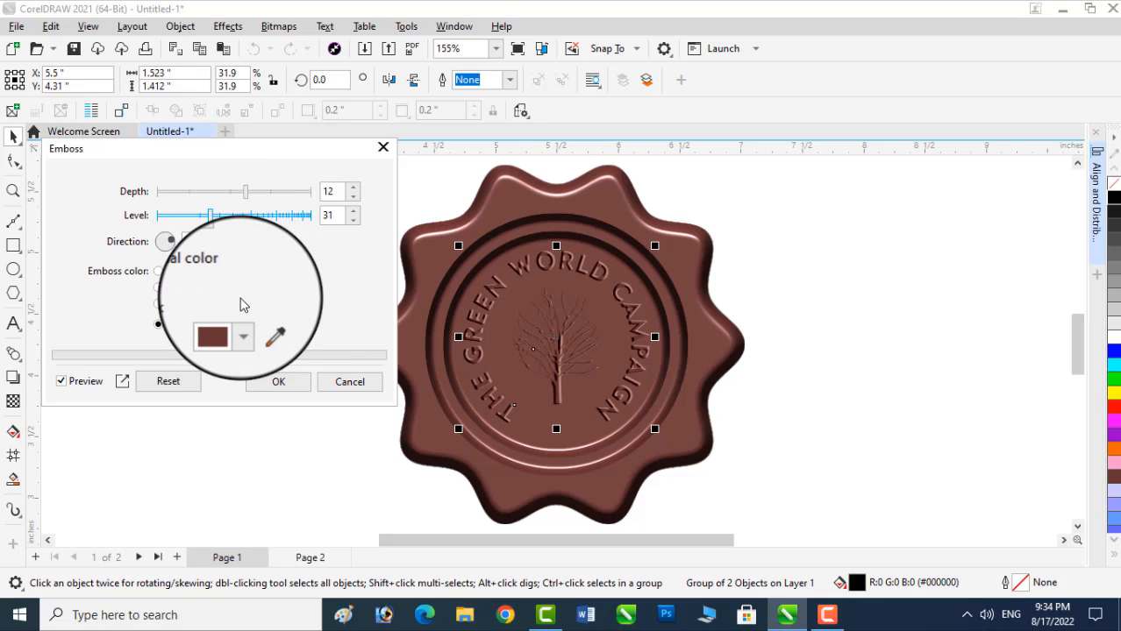
left_click(282, 383)
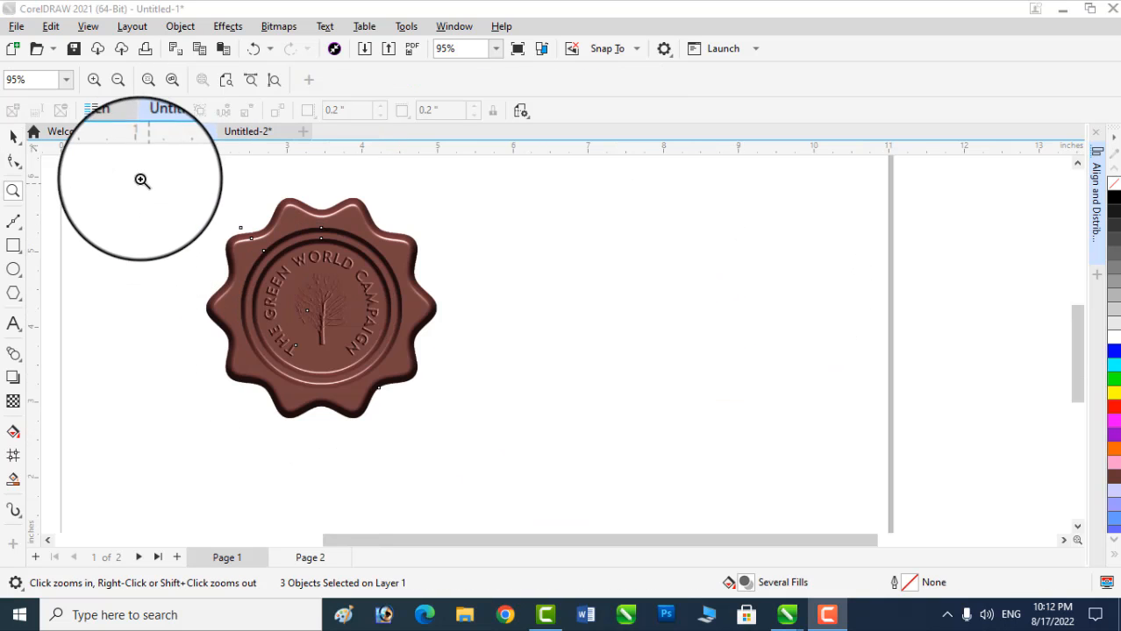
- Duplicate the whole brown badge beside the original, with the copy centred at about X 6.975", Y 4.25"
left_click(10, 139)
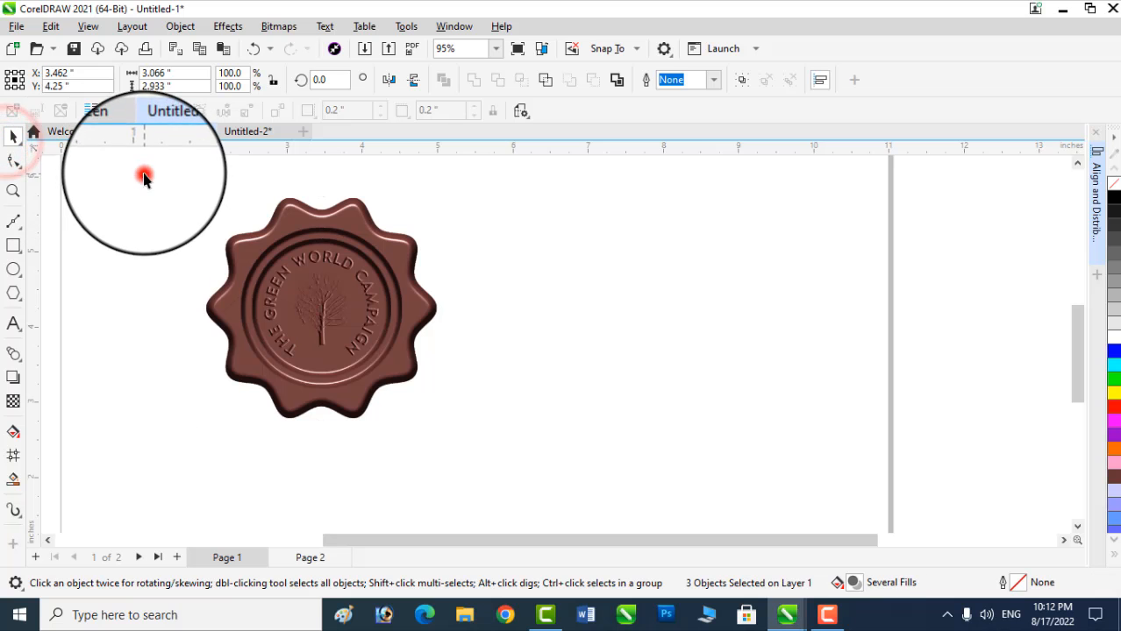
left_click_drag(145, 176, 453, 401)
left_click_drag(322, 299, 586, 292)
left_click(758, 296)
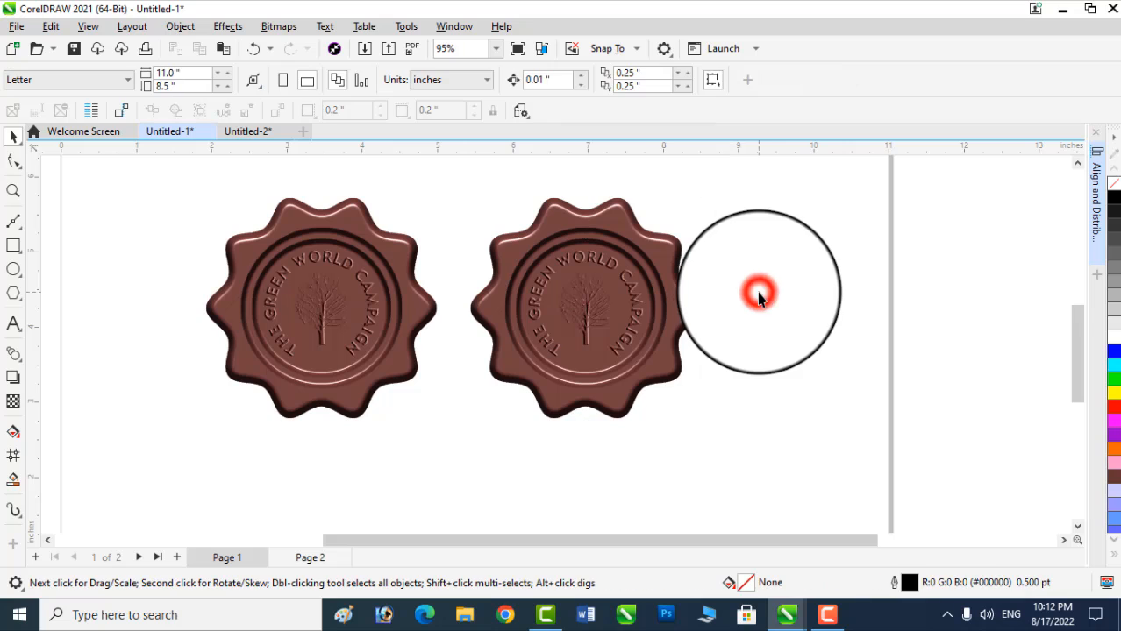
- Ungroup all the objects of the duplicated badge
left_click(638, 269)
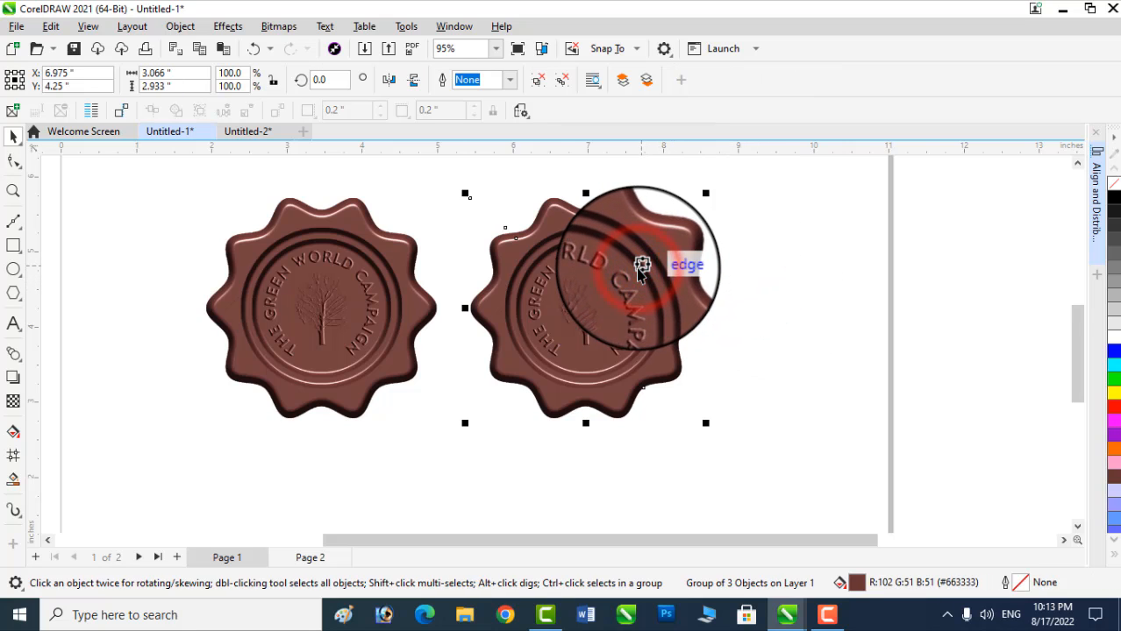
right_click(639, 270)
left_click(675, 140)
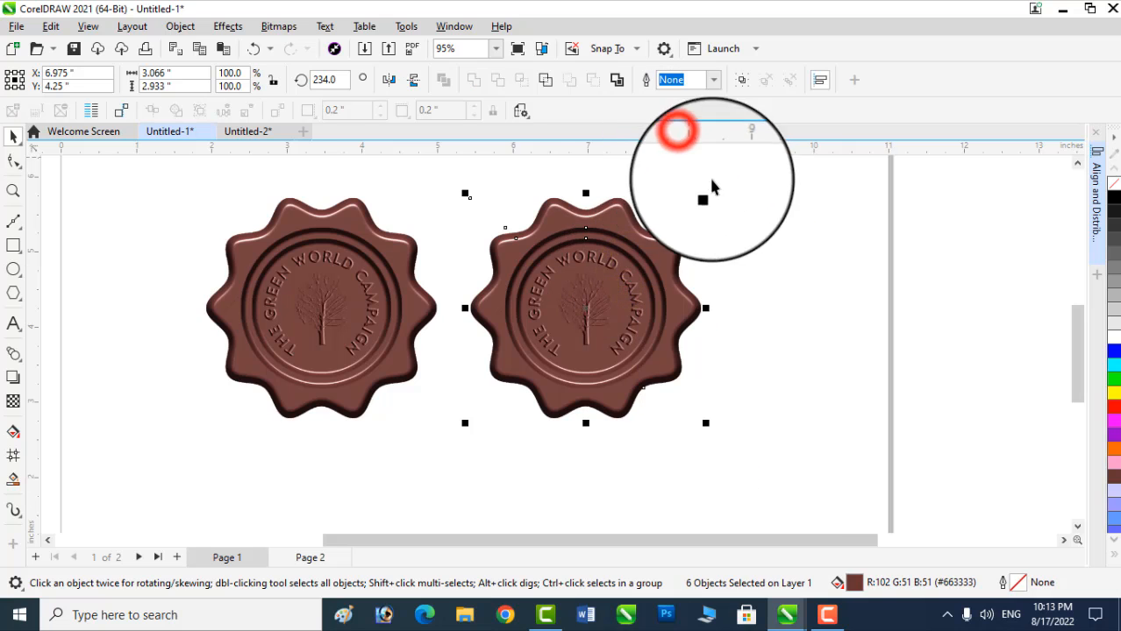
left_click(735, 214)
- Apply a Plastic texture effect to the duplicate's 1.851" inner ring with the light direction set to 311°
left_click(598, 242)
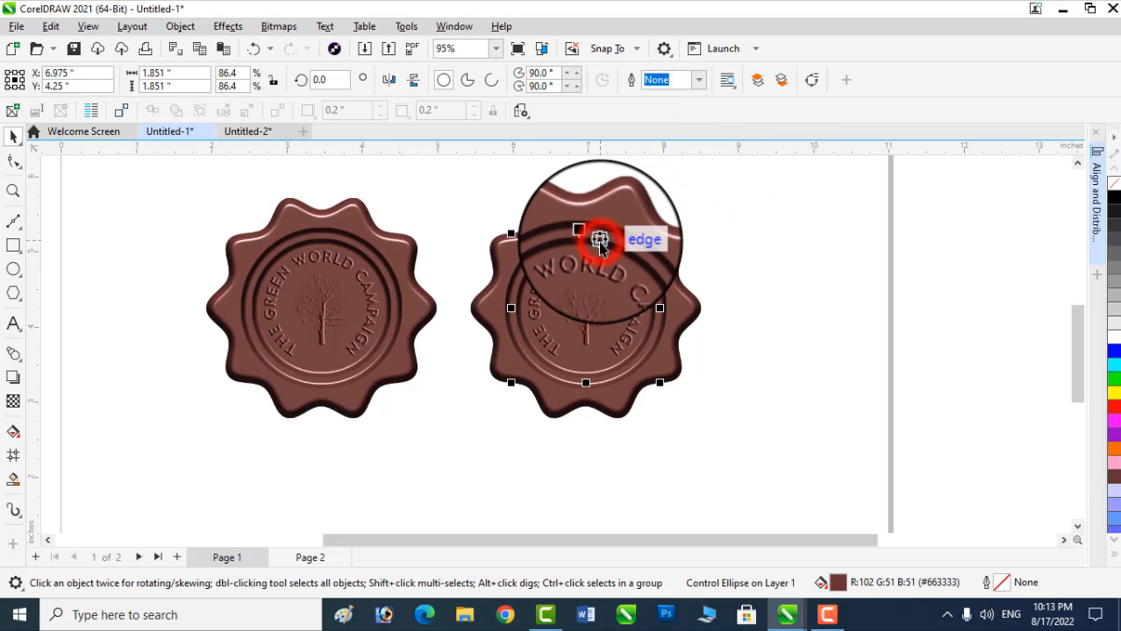
left_click(228, 27)
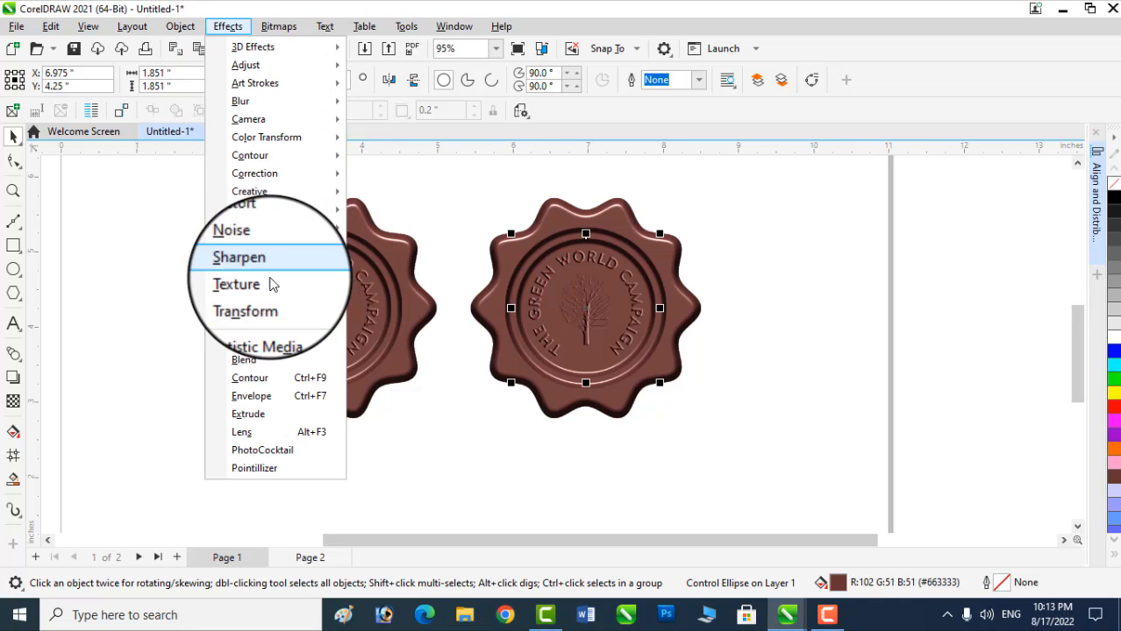
mouse_move(269, 290)
left_click(389, 338)
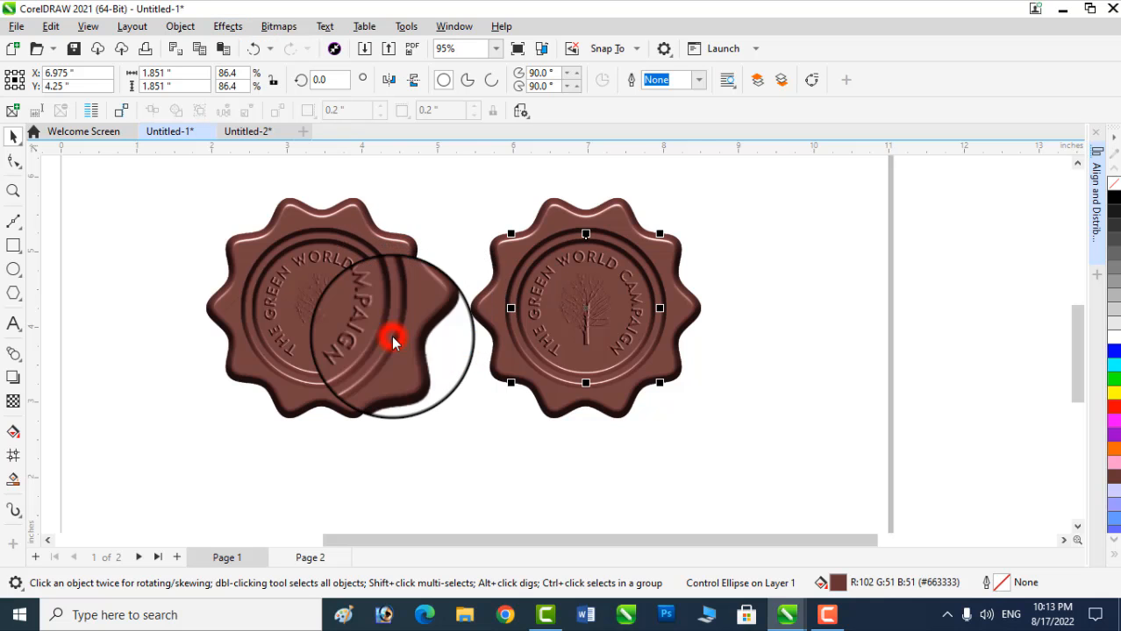
left_click_drag(535, 191, 206, 145)
left_click_drag(162, 260, 180, 272)
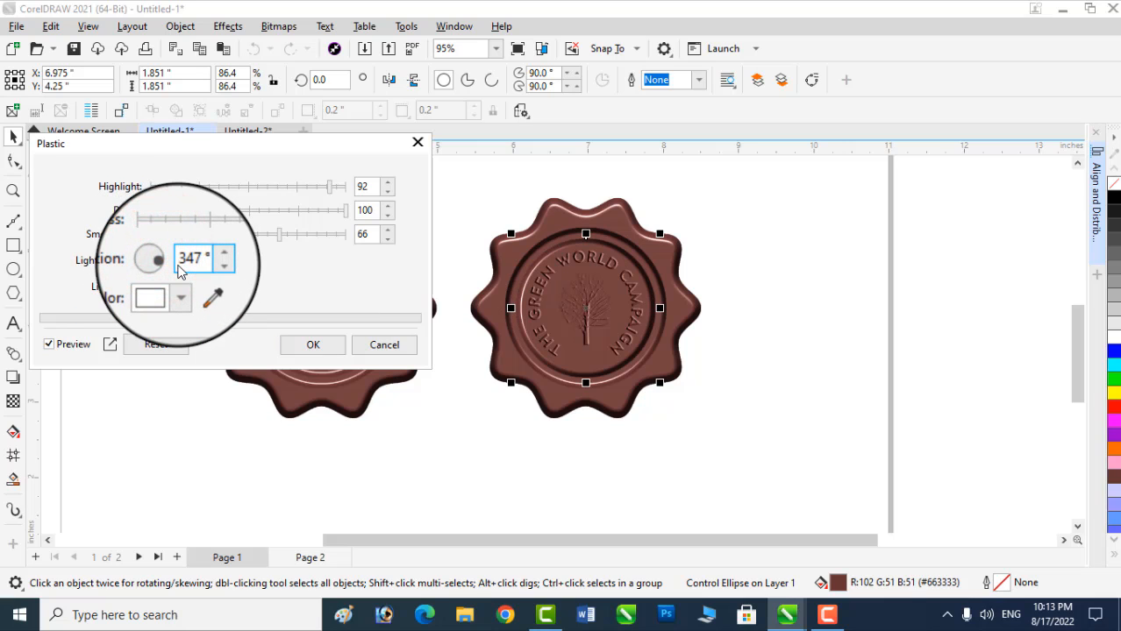
left_click_drag(175, 268, 166, 274)
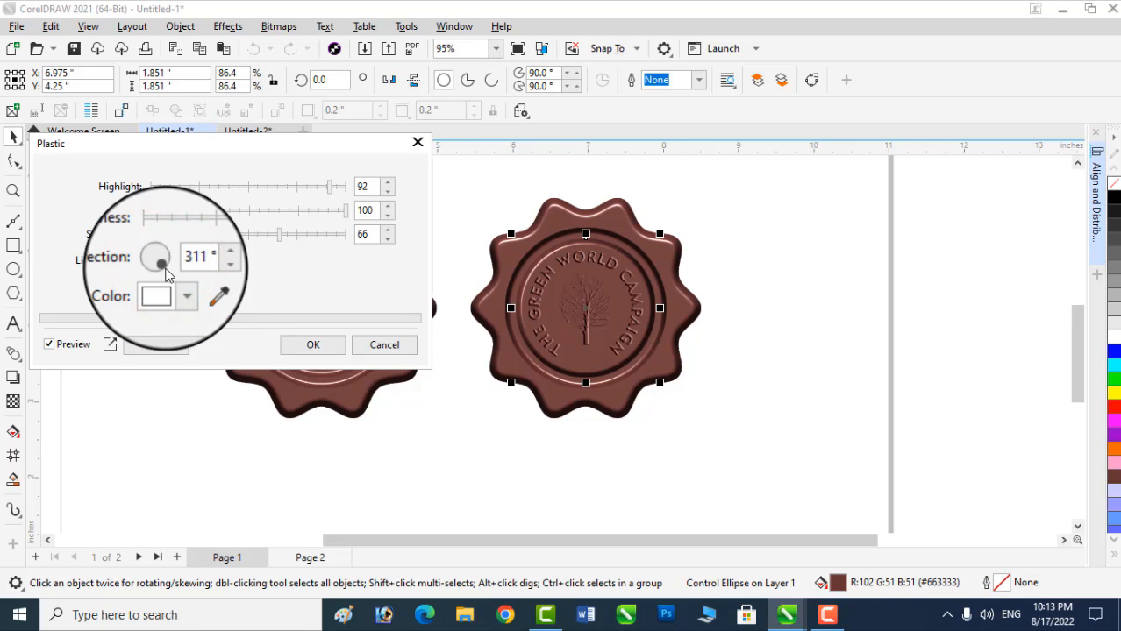
left_click(313, 345)
left_click(783, 279)
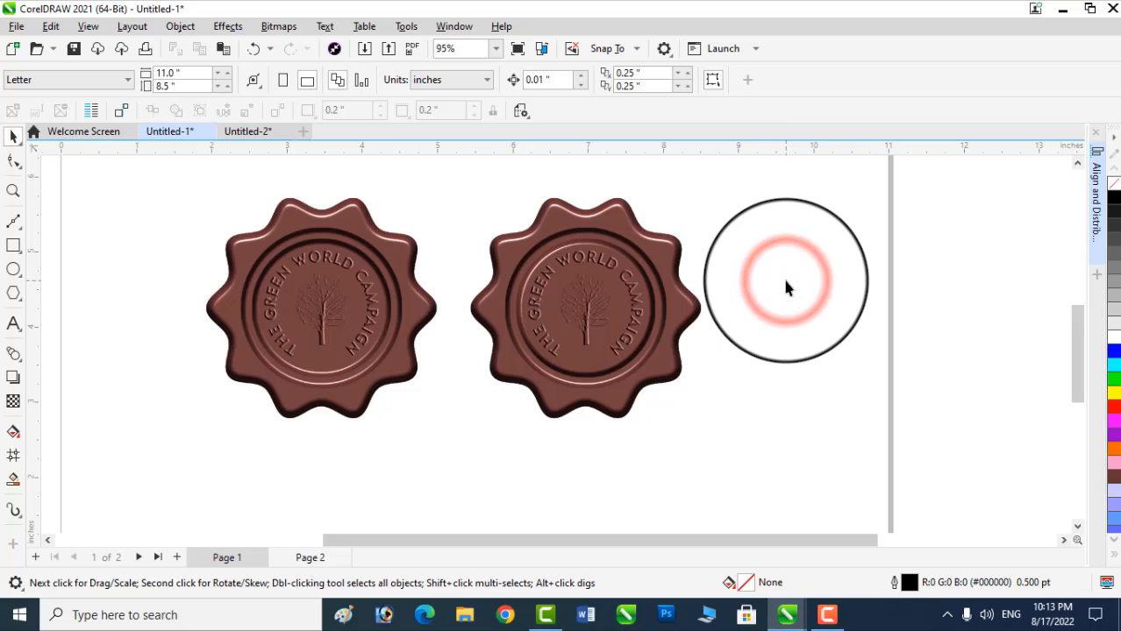
- Select every object of the duplicated badge and fill them with red #BA0000
left_click(444, 185)
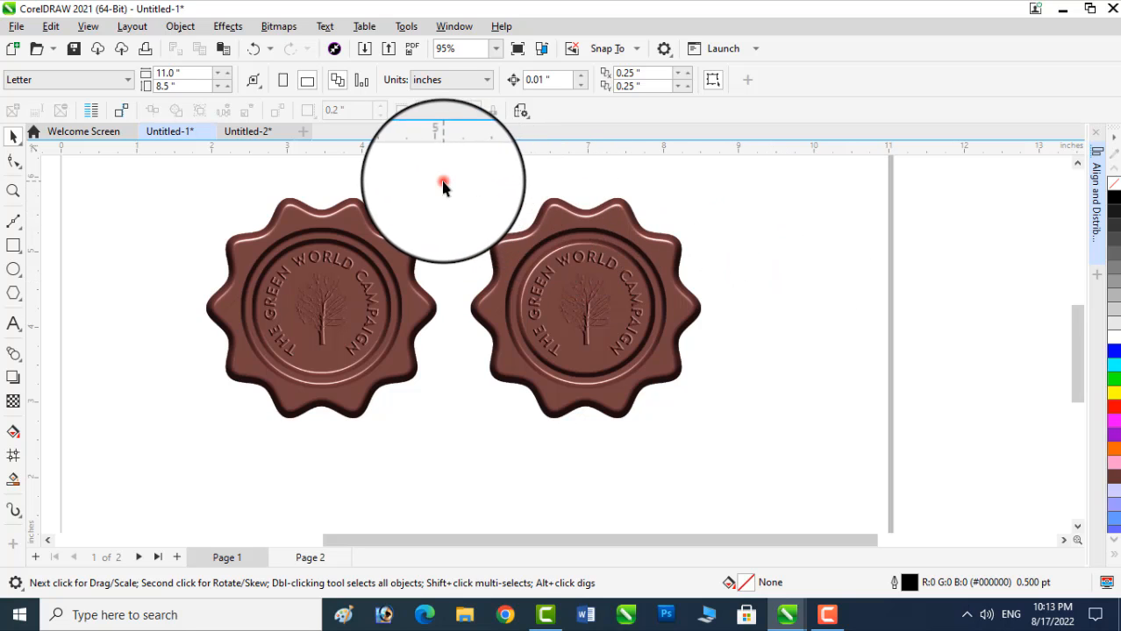
left_click_drag(444, 185, 762, 442)
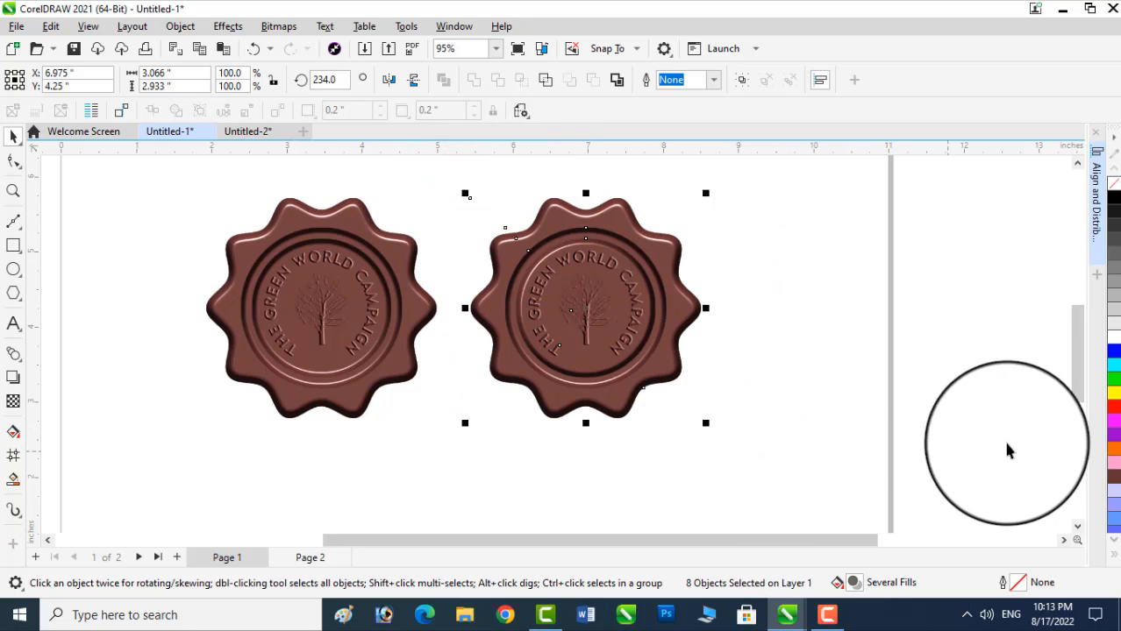
left_click(1112, 414)
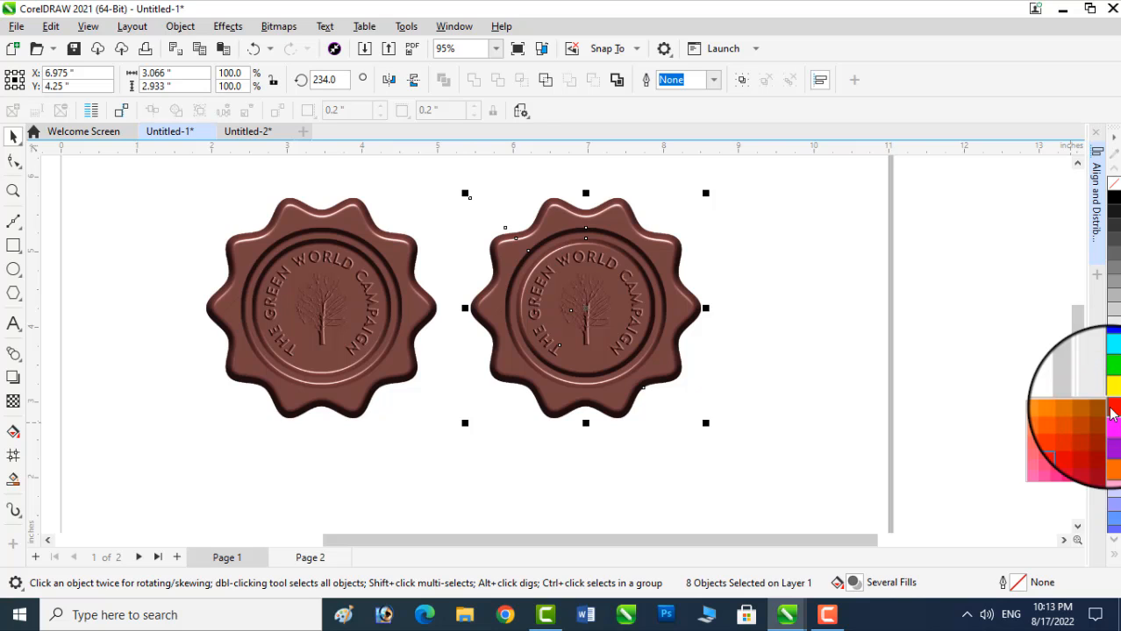
left_click(1092, 449)
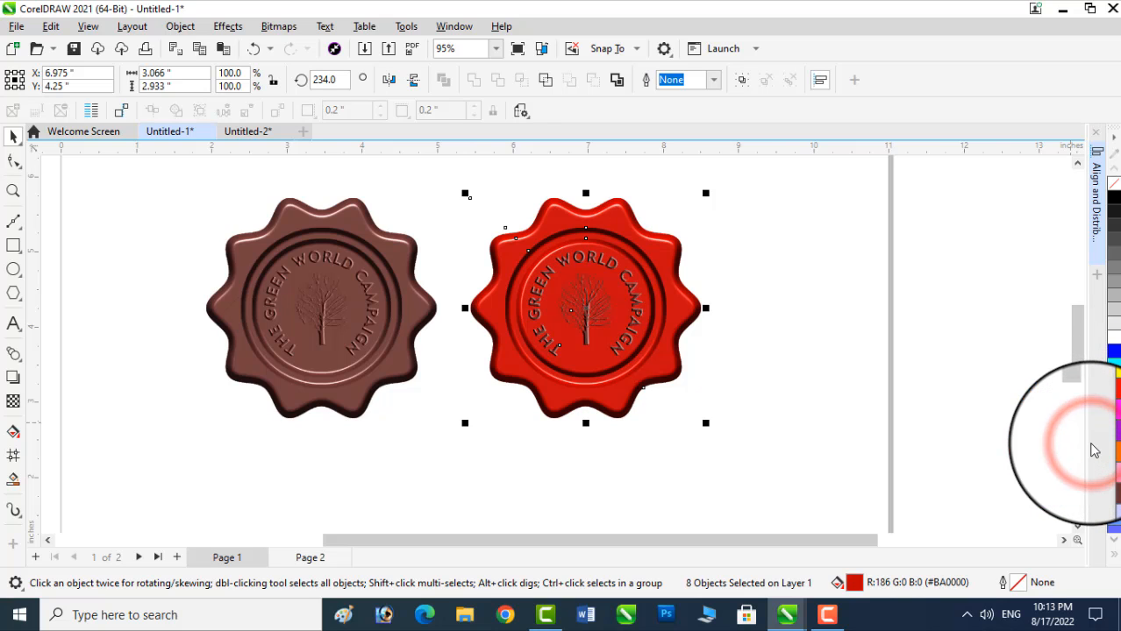
left_click(764, 379)
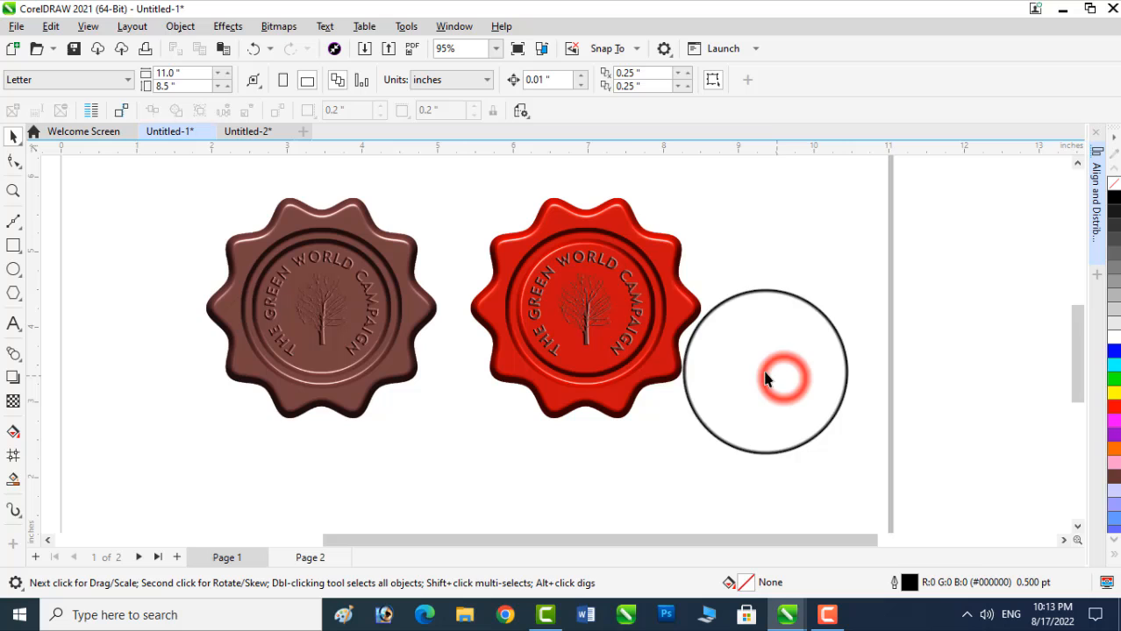
- Start an Emboss 3D effect on the red badge's logo, with the emboss colour sampled from the red badge body
left_click(635, 306)
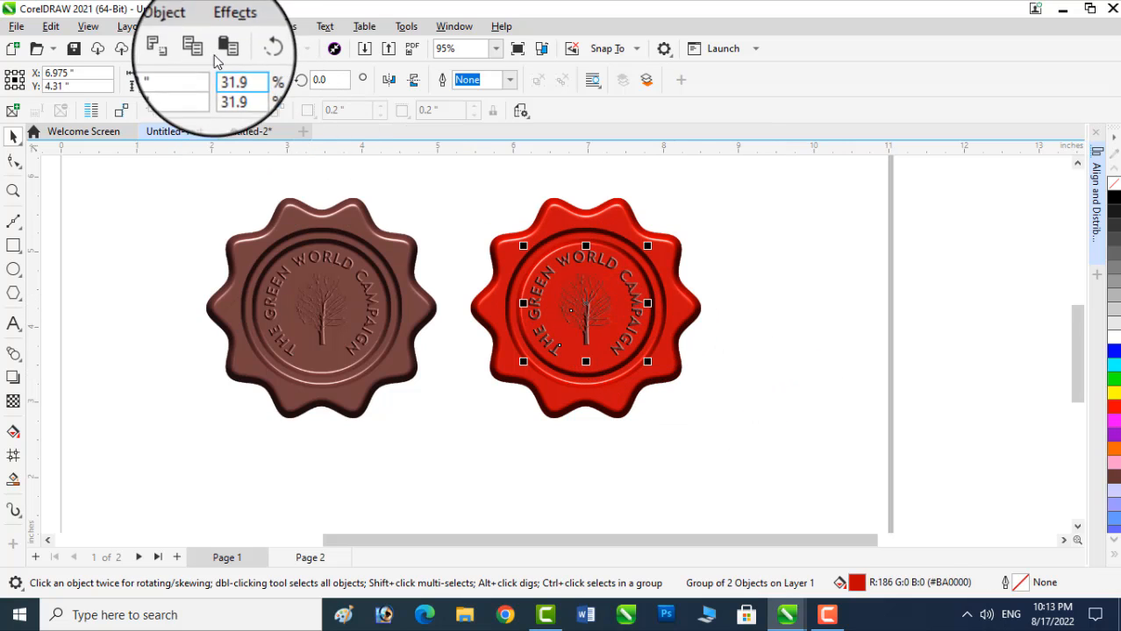
left_click(227, 27)
mouse_move(250, 47)
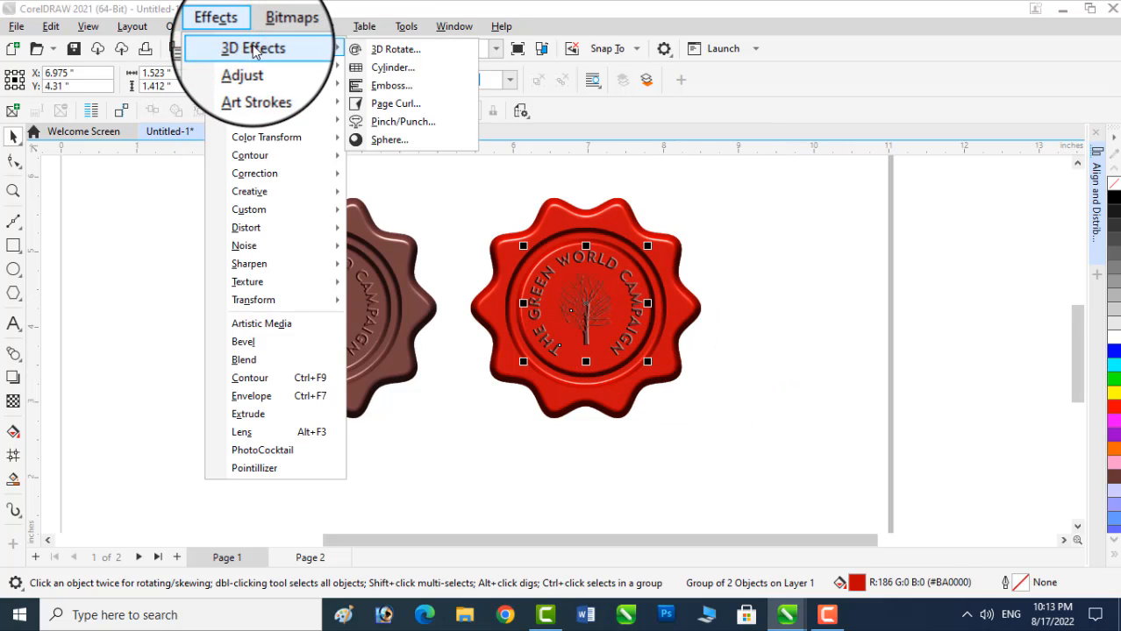
left_click(393, 87)
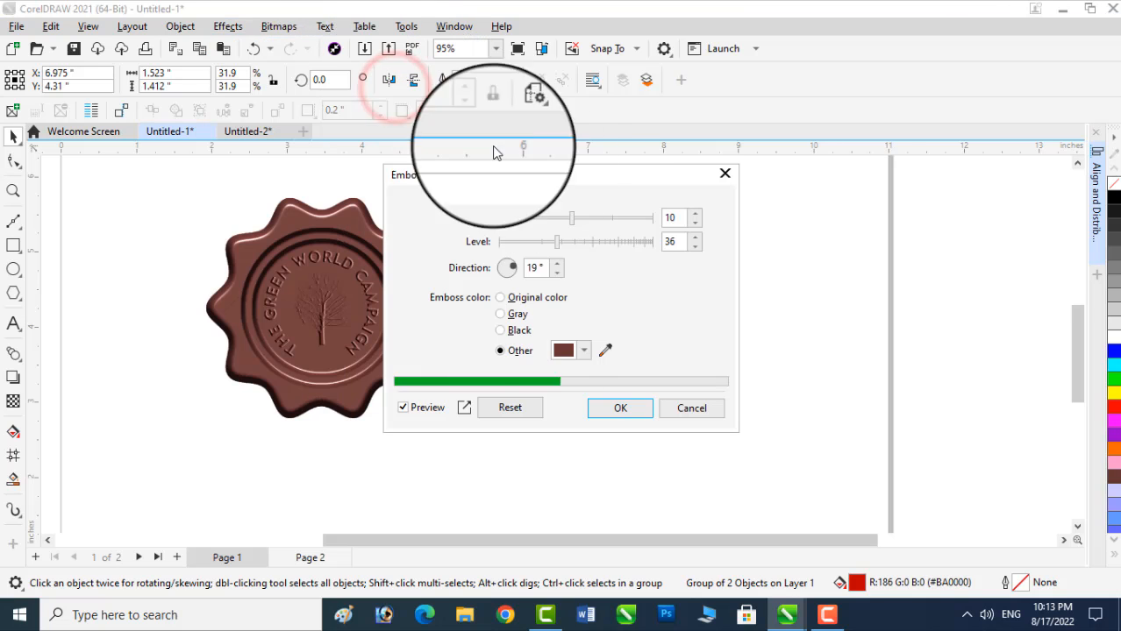
left_click_drag(562, 178, 263, 162)
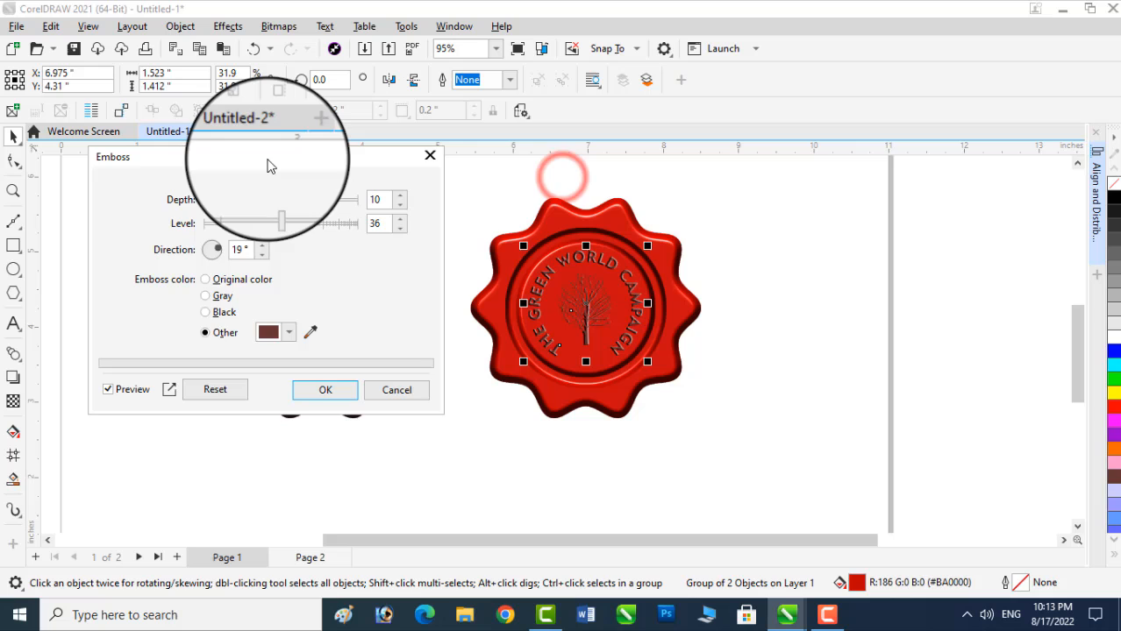
left_click(310, 333)
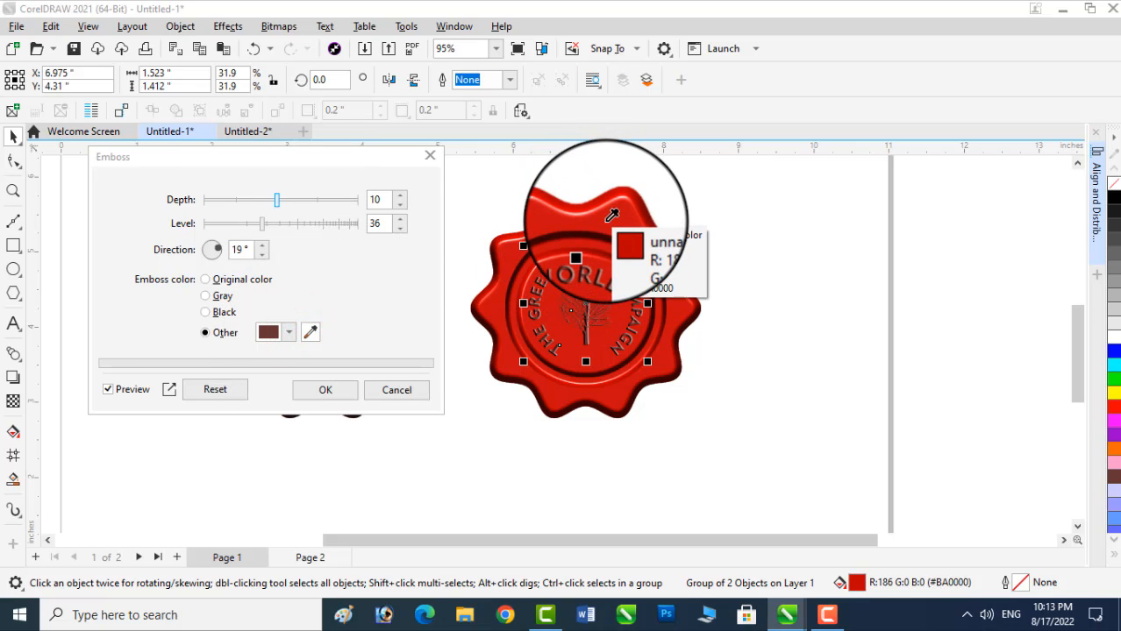
left_click(611, 215)
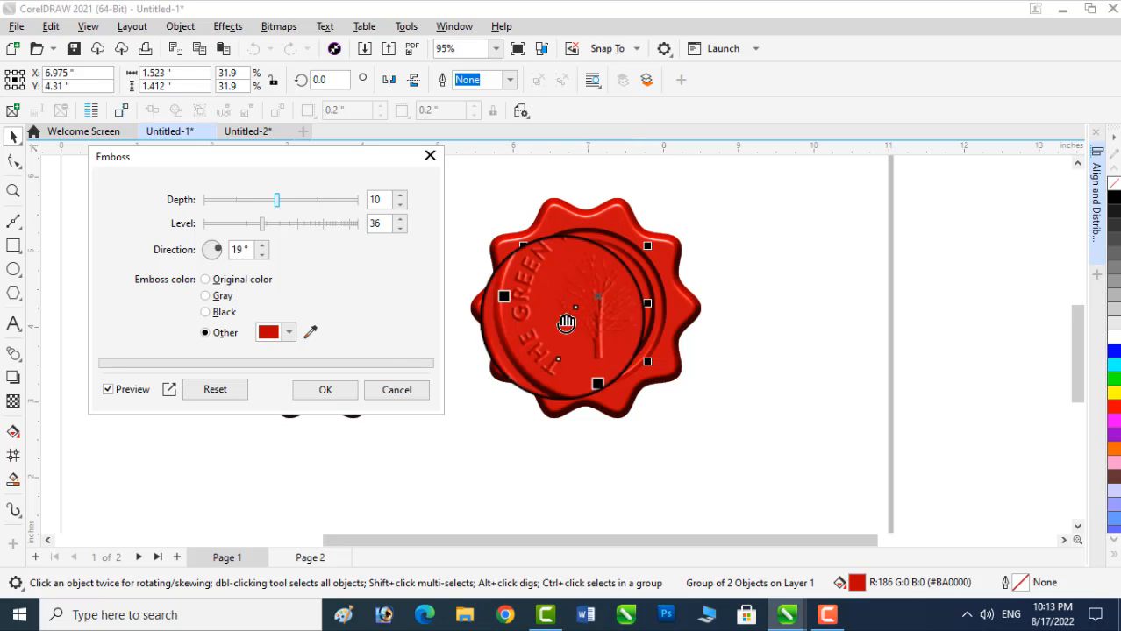
- Set the logo's emboss depth to 10 and level to 69, and apply the effect
left_click(263, 225)
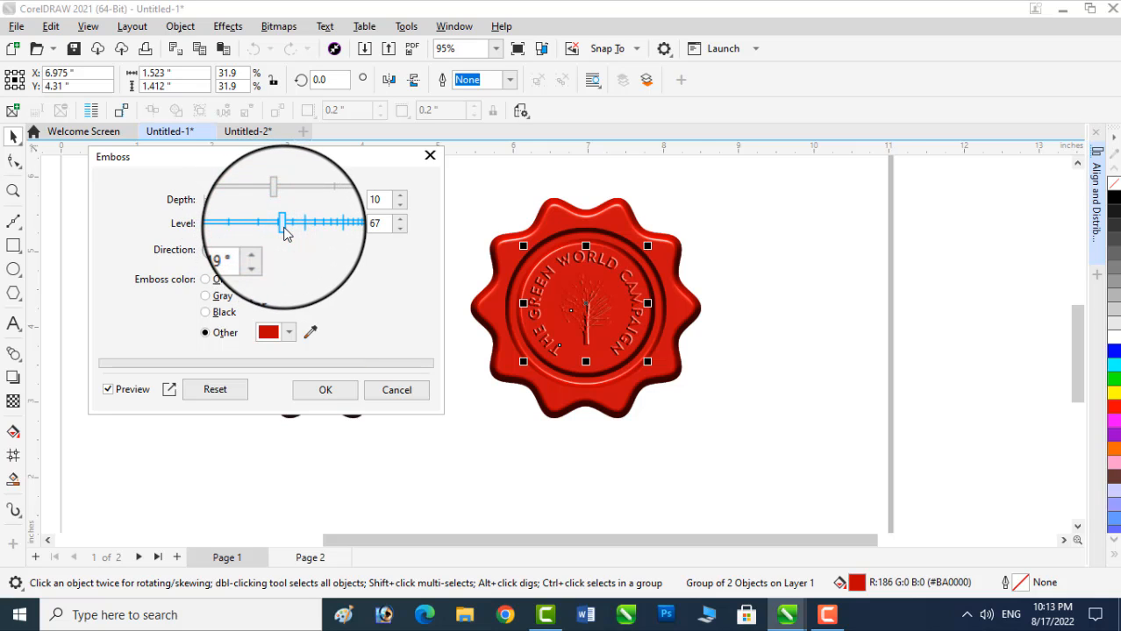
left_click_drag(271, 200, 293, 201)
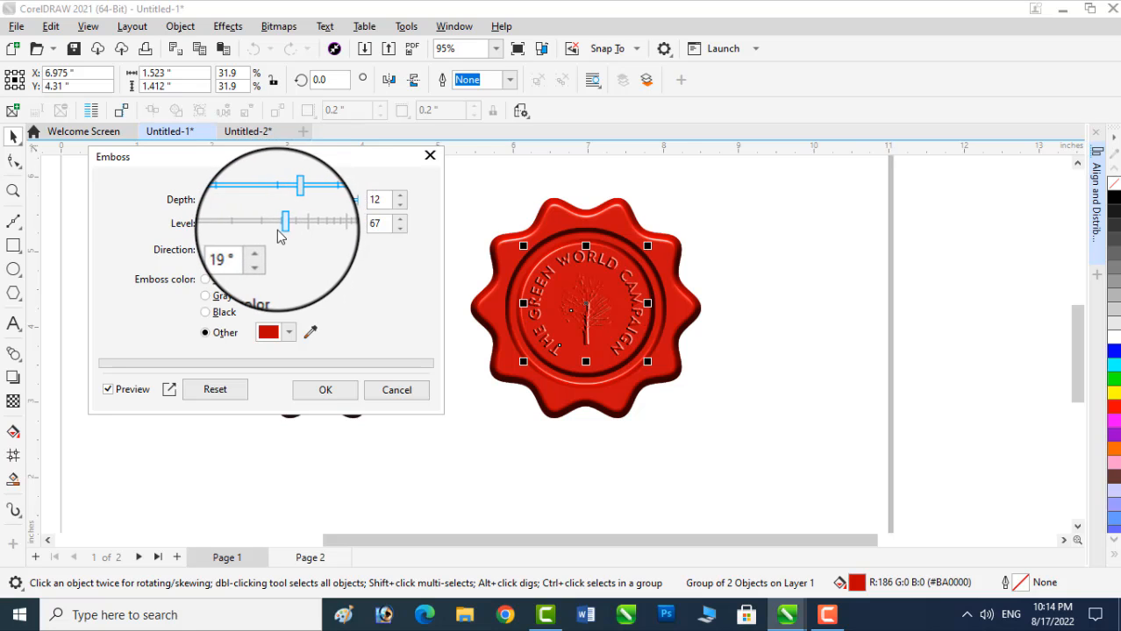
mouse_move(285, 200)
left_mouse_down()
mouse_move(340, 209)
mouse_move(280, 208)
left_mouse_up()
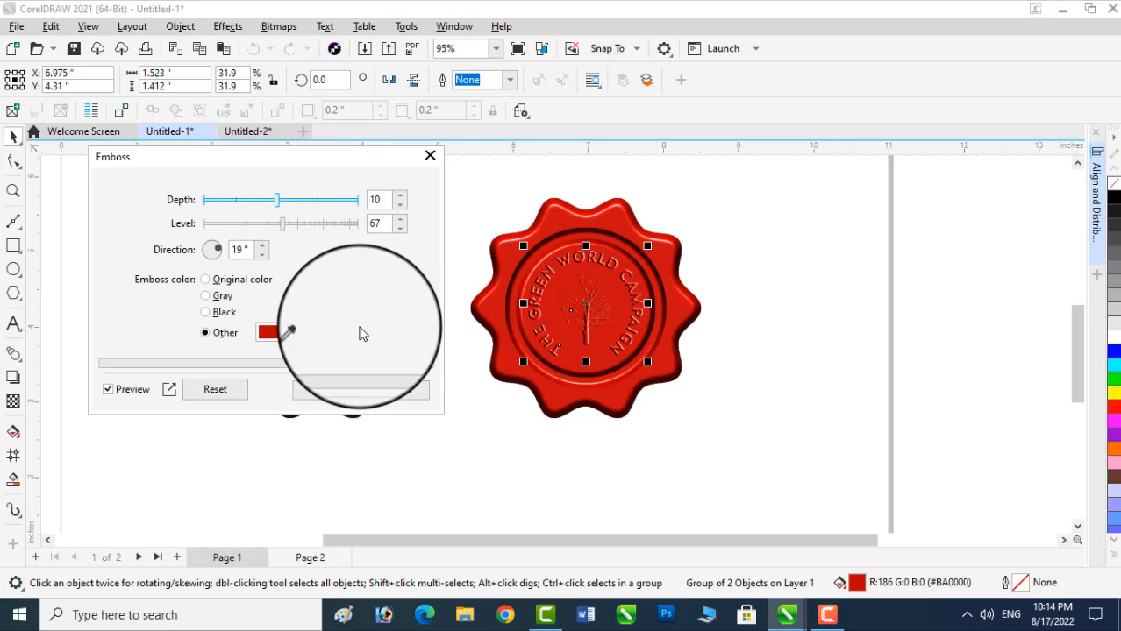
mouse_move(282, 226)
left_mouse_down()
mouse_move(321, 232)
mouse_move(285, 227)
left_mouse_up()
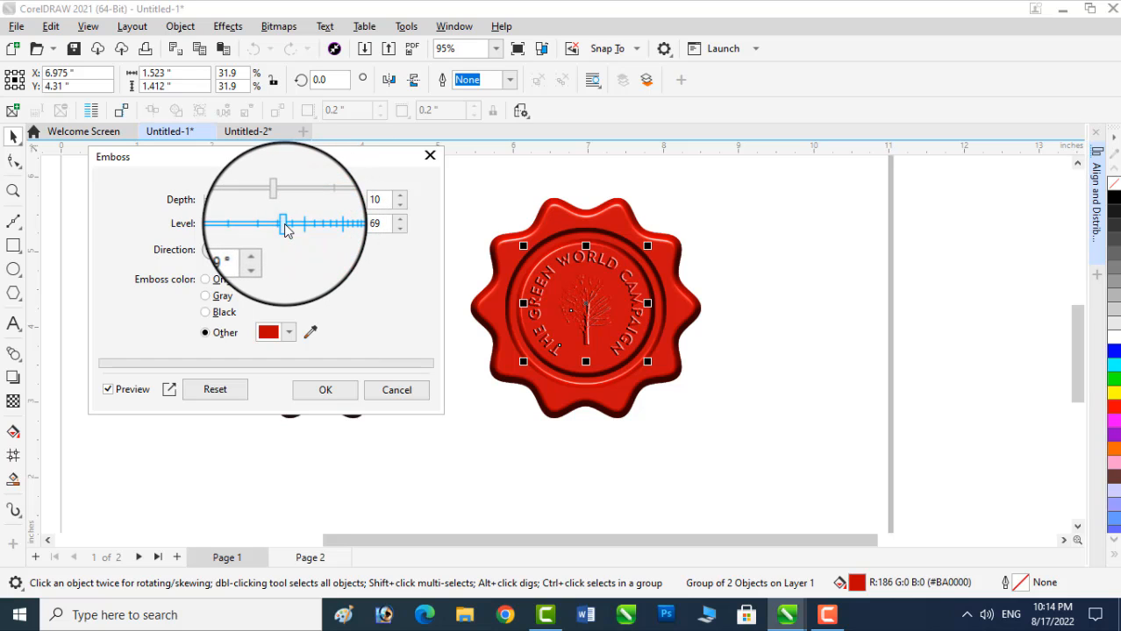
left_click(325, 390)
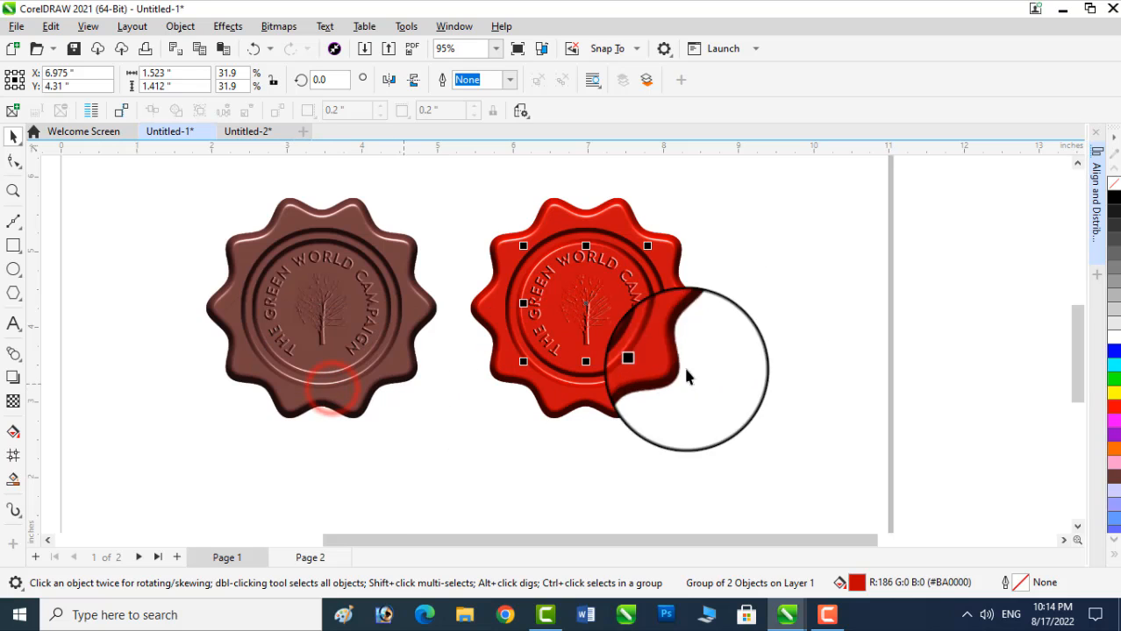
left_click(786, 329)
scroll(786, 329, "up", 2)
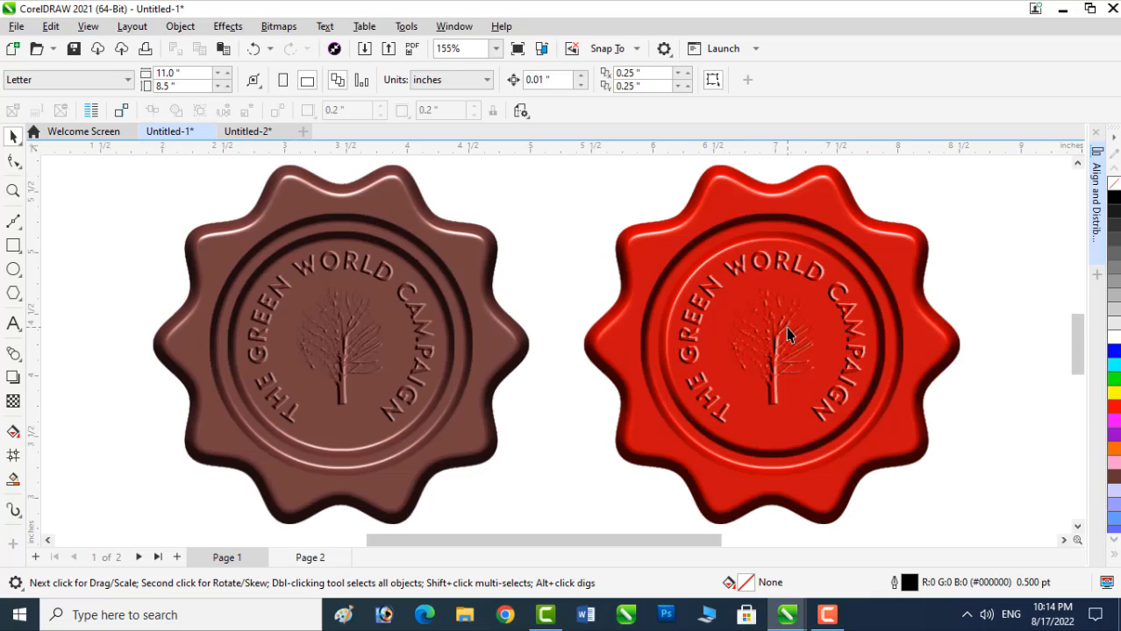